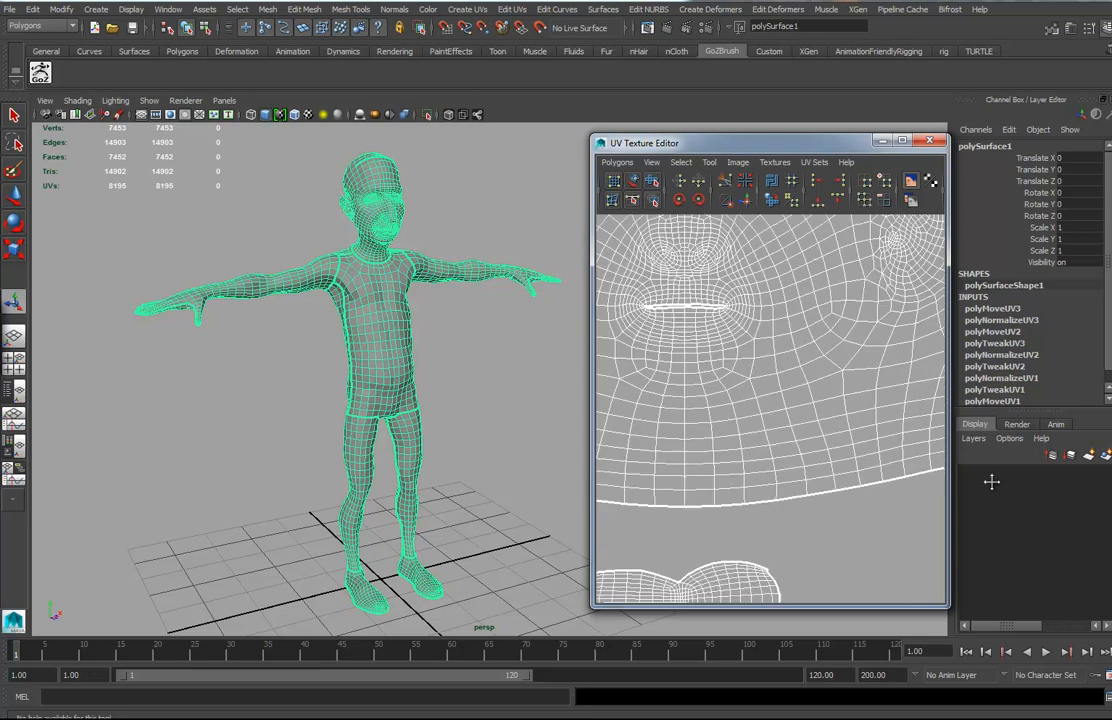
Step: Bring all UV shells into view in the UV Texture Editor and delete the character mesh's construction history
middle_click_drag(706, 614, 987, 441, "alt")
right_click_drag(851, 452, 576, 437, "alt")
right_click_drag(770, 432, 630, 438, "alt")
middle_click_drag(718, 445, 671, 424, "alt")
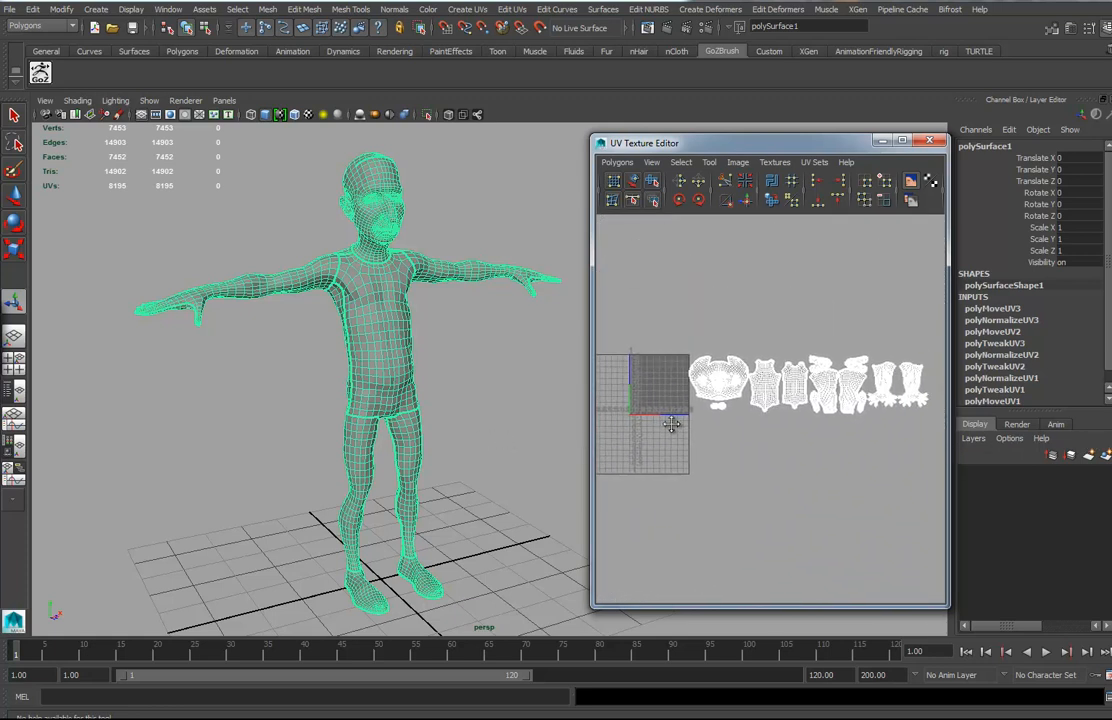
left_click(350, 330)
key("alt+shift+d")
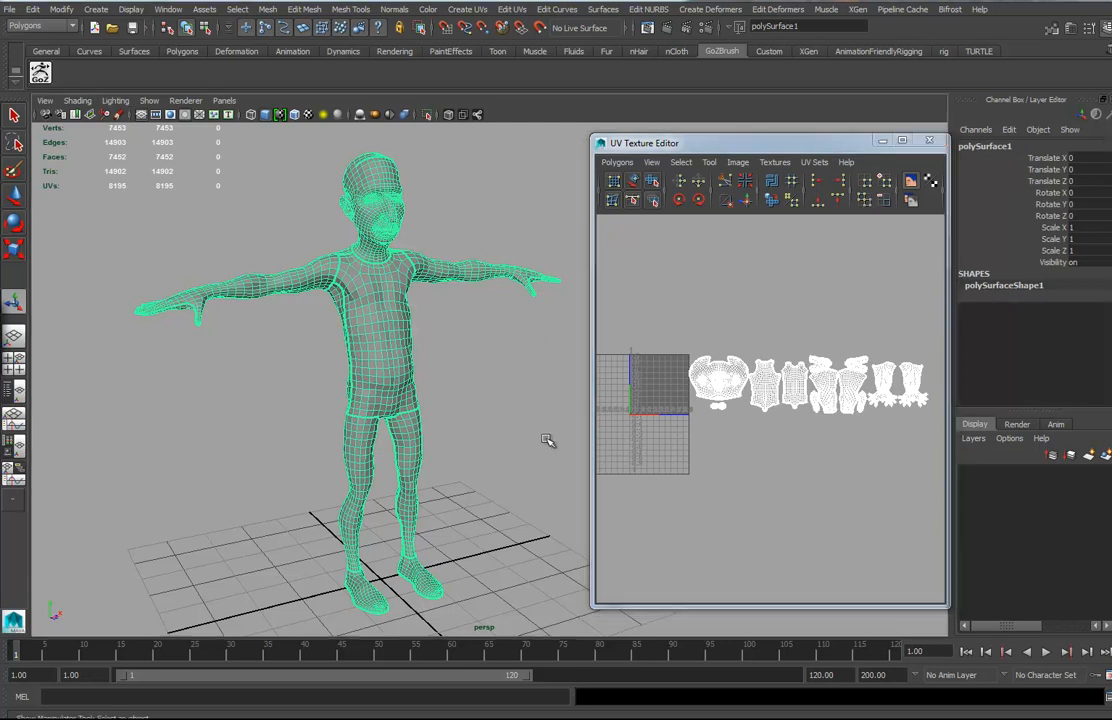
Step: Export the selected character mesh to the project's scenes folder as jOHNoLIVERUV02.OBJ
left_click_drag(491, 401, 524, 417, "alt")
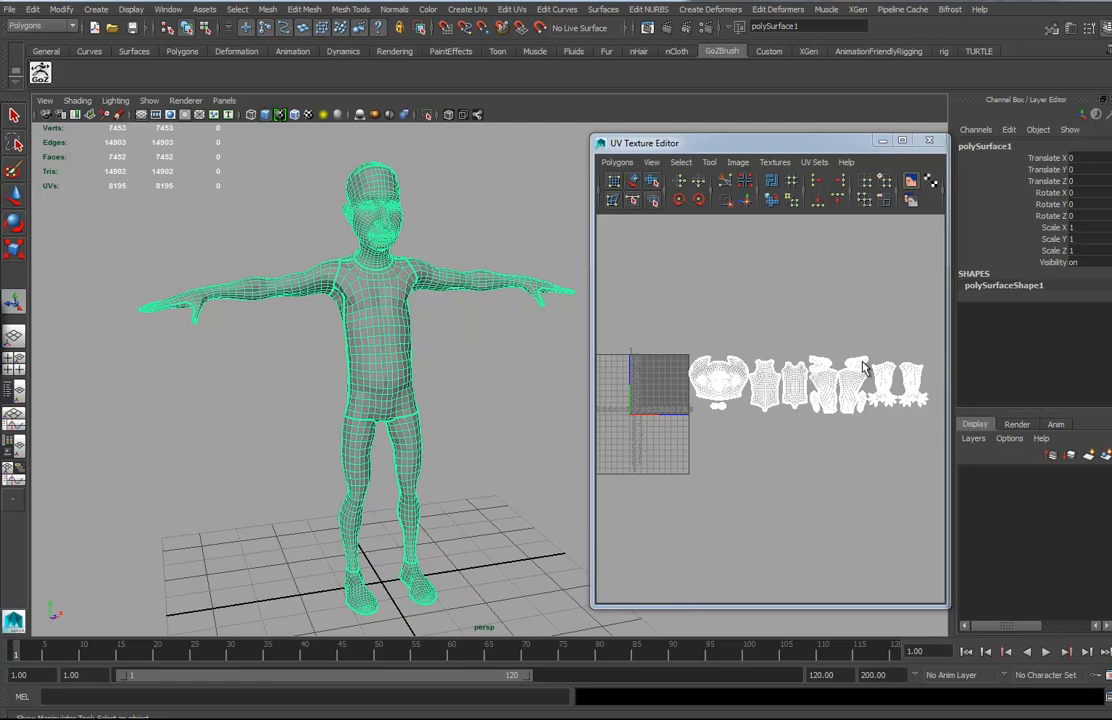
left_click(12, 9)
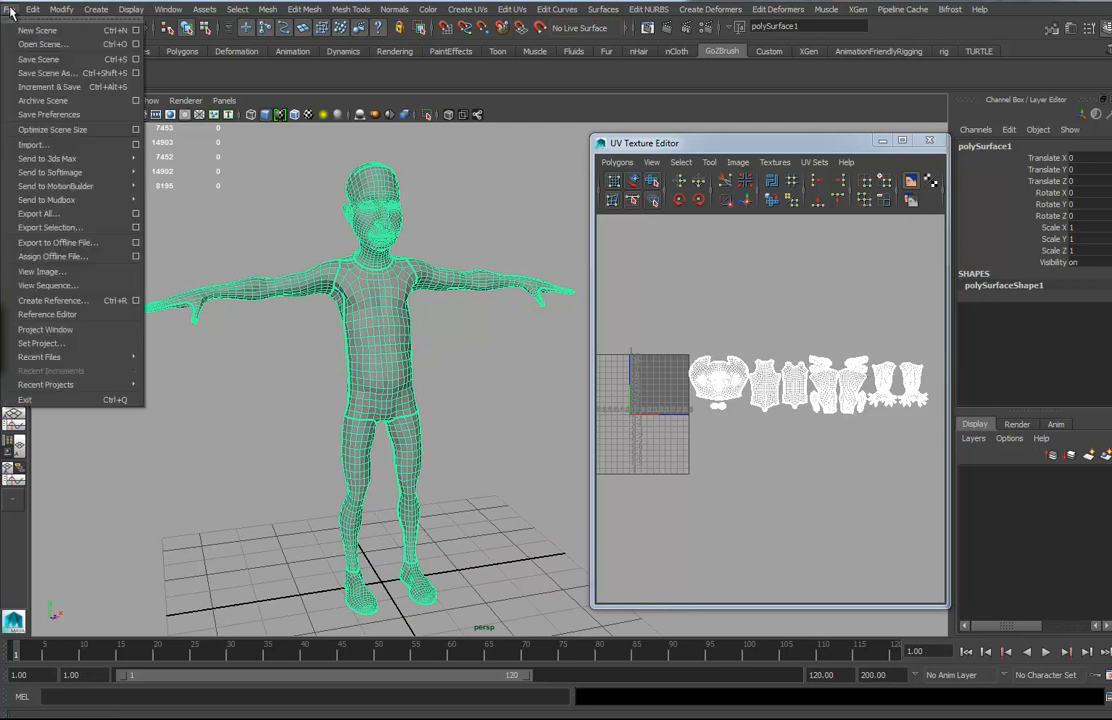
left_click(77, 229)
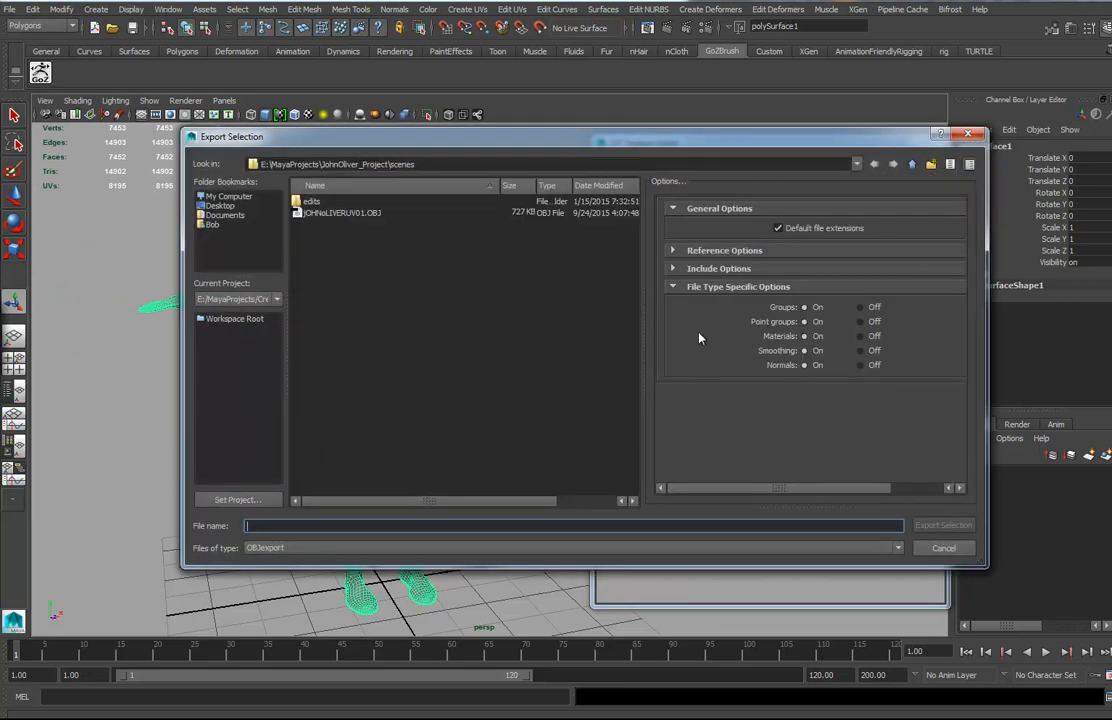
left_click(344, 214)
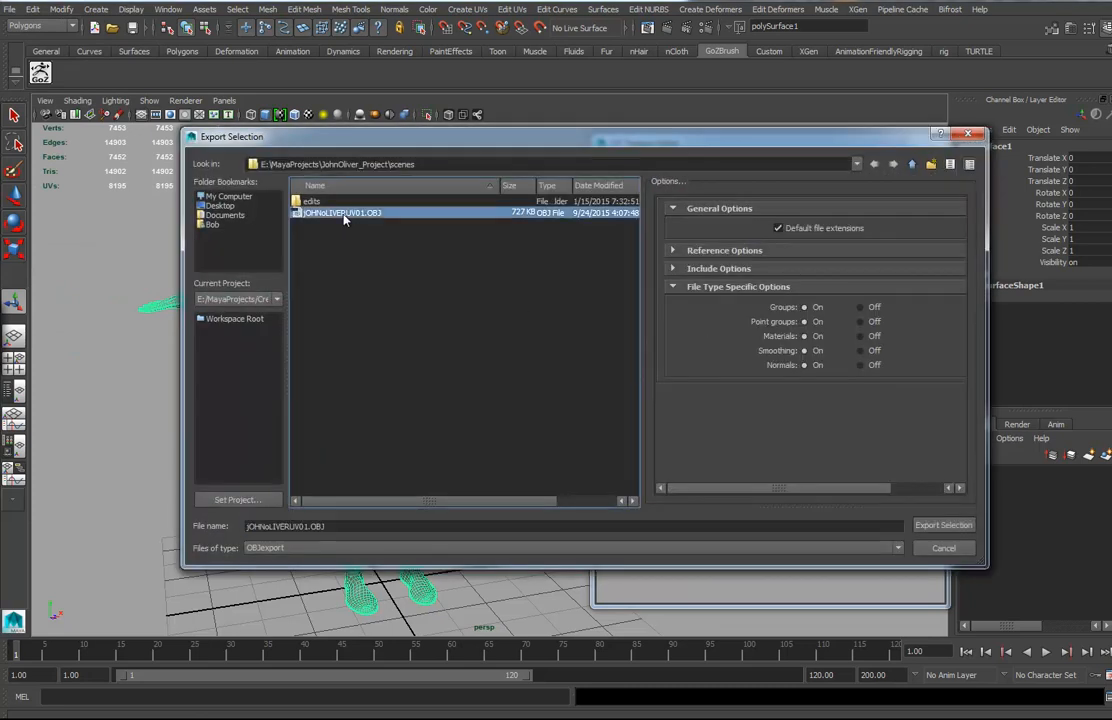
left_click(310, 527)
key("BackSpace")
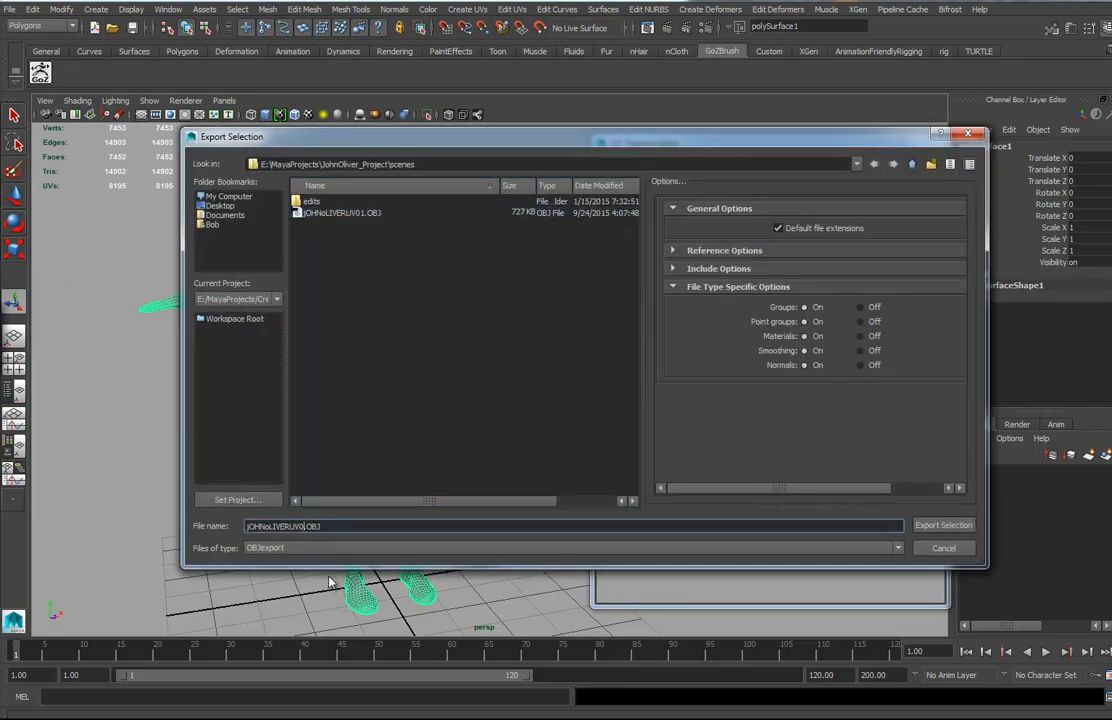
key("Return")
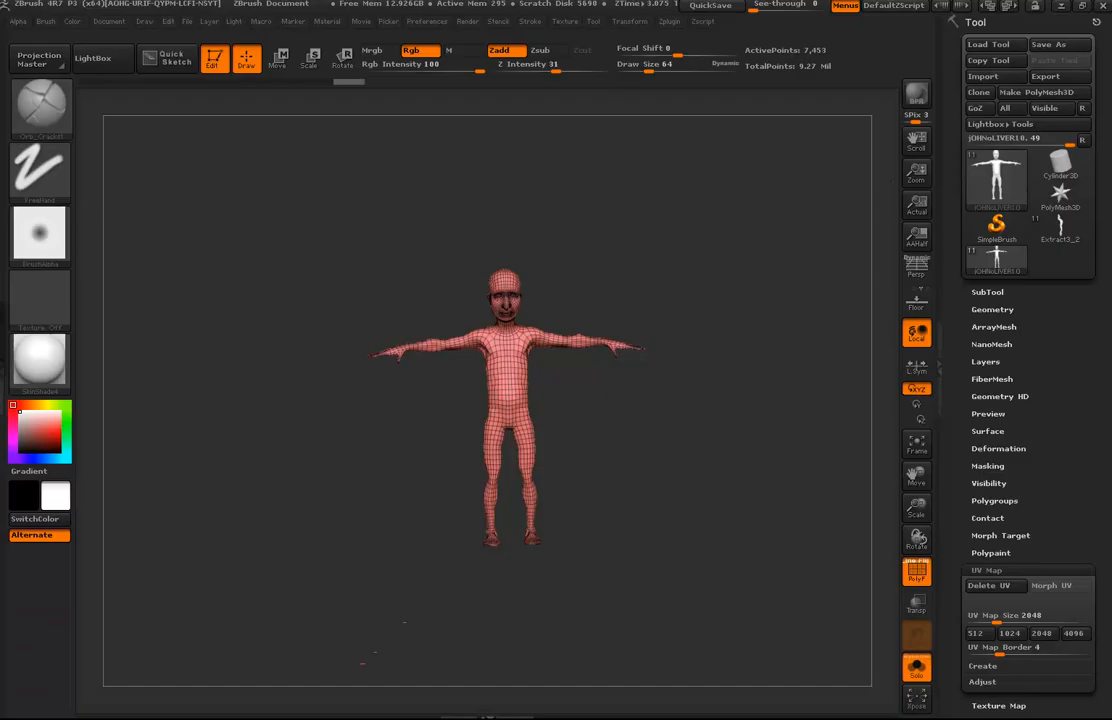
Step: Switch to ZBrush, clear the canvas, frame the character and preview its existing UV layout with Morph UV
key("ctrl+n")
key("f")
left_click_drag(762, 397, 775, 402)
left_click_drag(681, 537, 750, 470, "alt")
left_click(1062, 586)
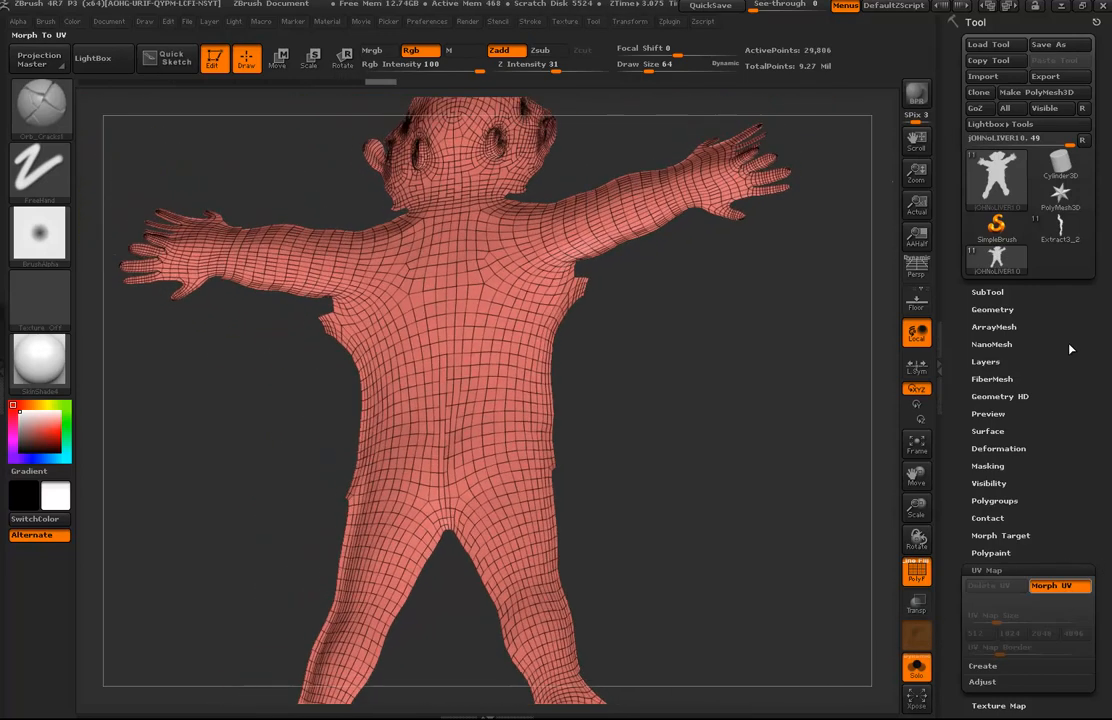
Step: Import jOHNoLIVERUV02.OBJ onto the character tool and raise the mesh to its highest subdivision level
left_click(983, 77)
left_click(300, 201)
left_click(577, 370)
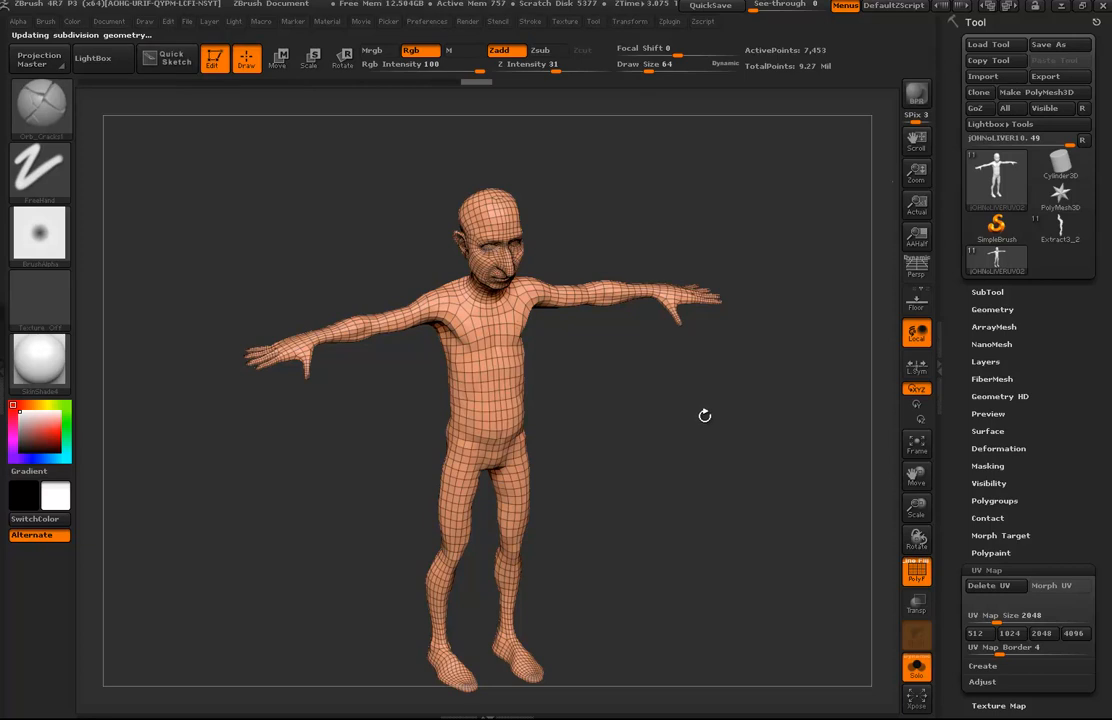
left_click_drag(702, 419, 698, 409)
key("ctrl+d")
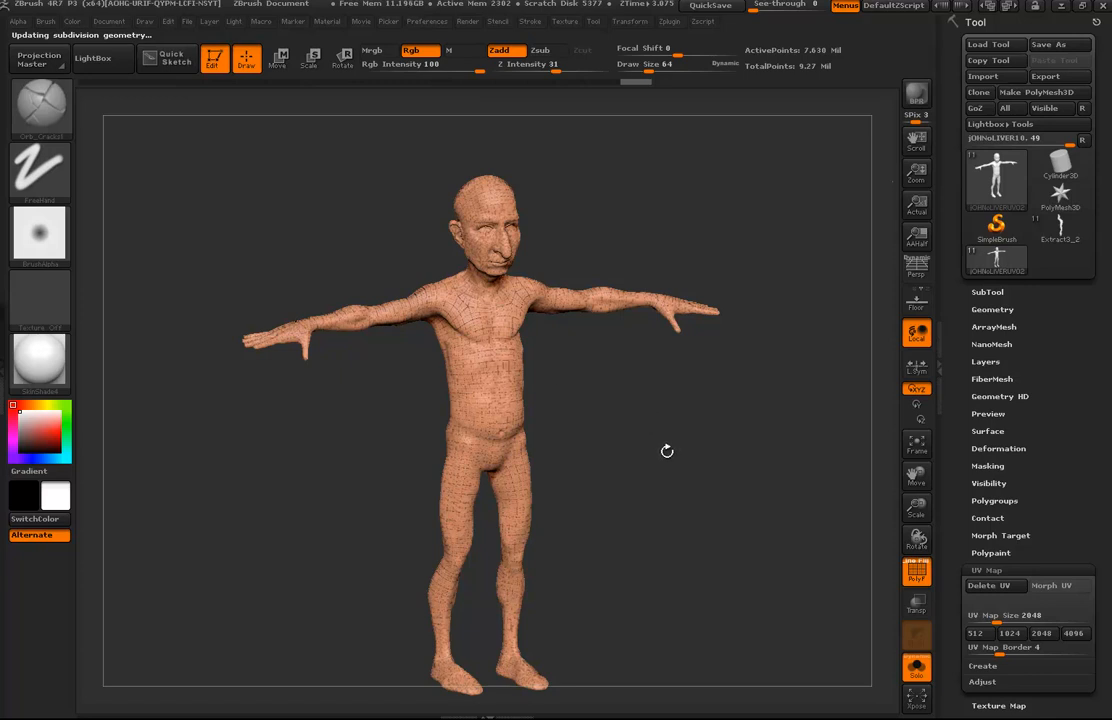
Step: Return the mesh to its lowest subdivision level and inspect the imported UVs with Morph UV
key("shift")
key("shift+d")
key("shift+d")
key("shift+d")
key("shift+d")
key("shift+d")
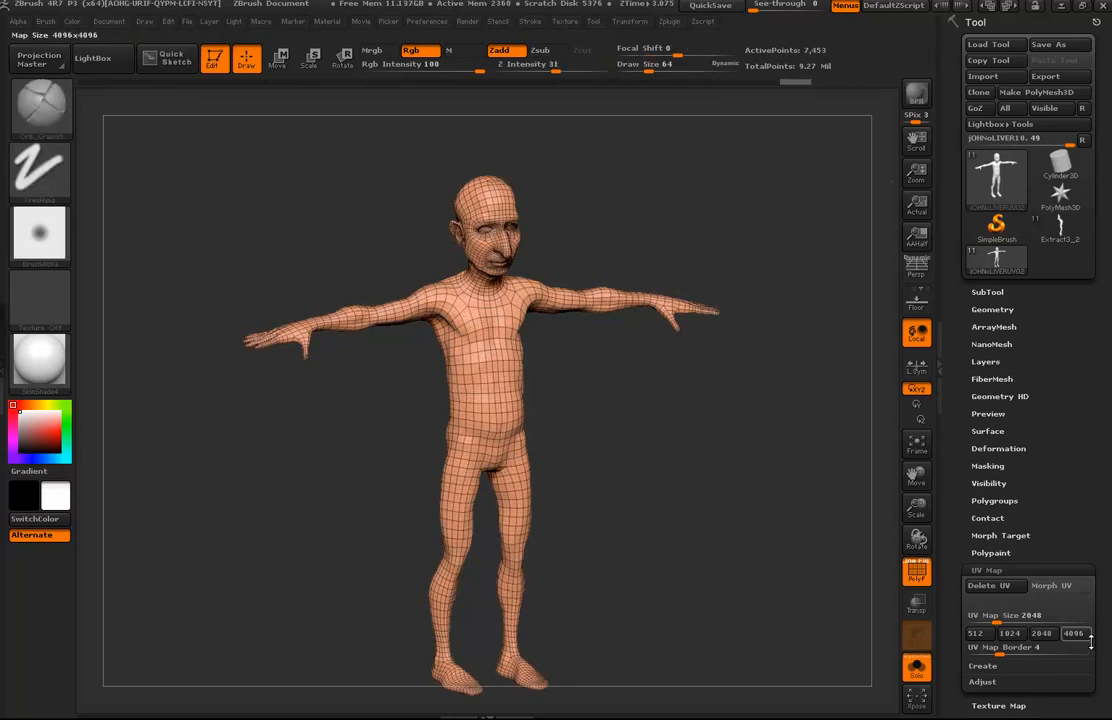
left_click(1053, 587)
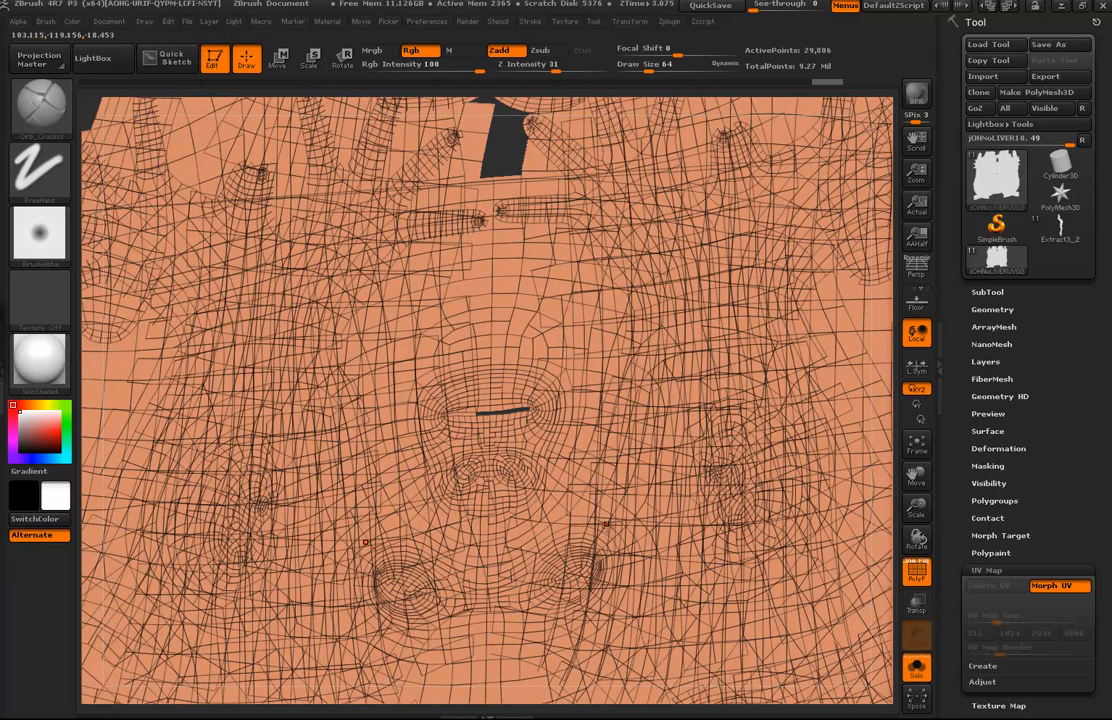
key("f")
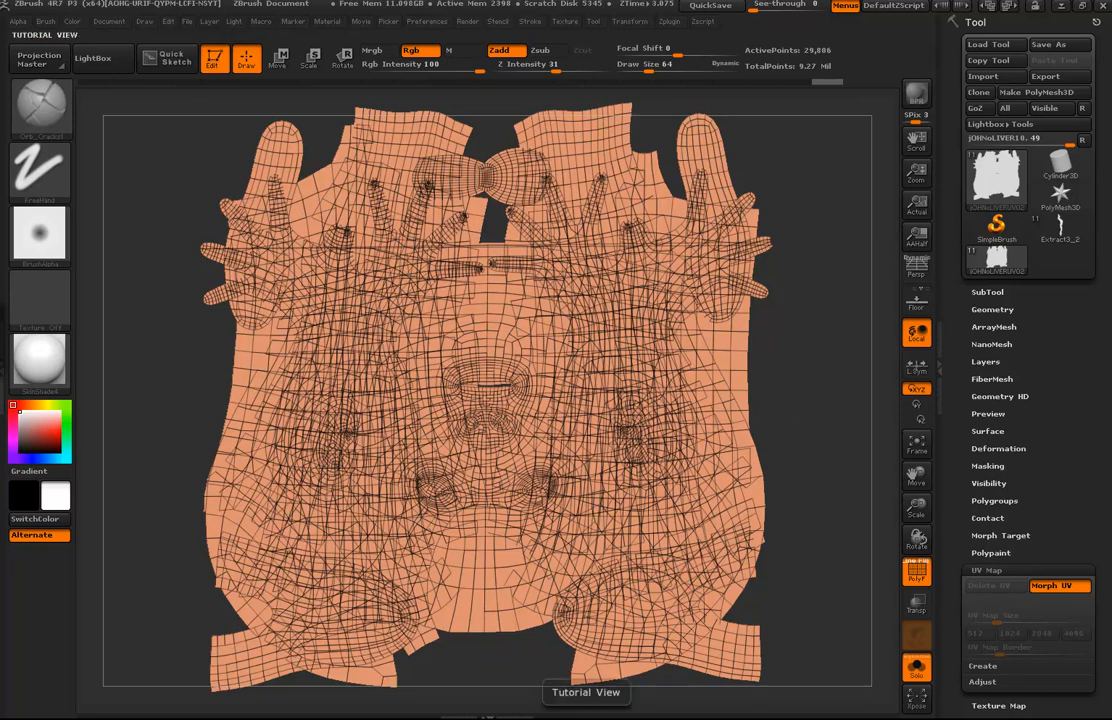
Step: Switch back to Maya and select all of the character's UVs in the UV Texture Editor
mouse_move(414, 715)
left_click(414, 630)
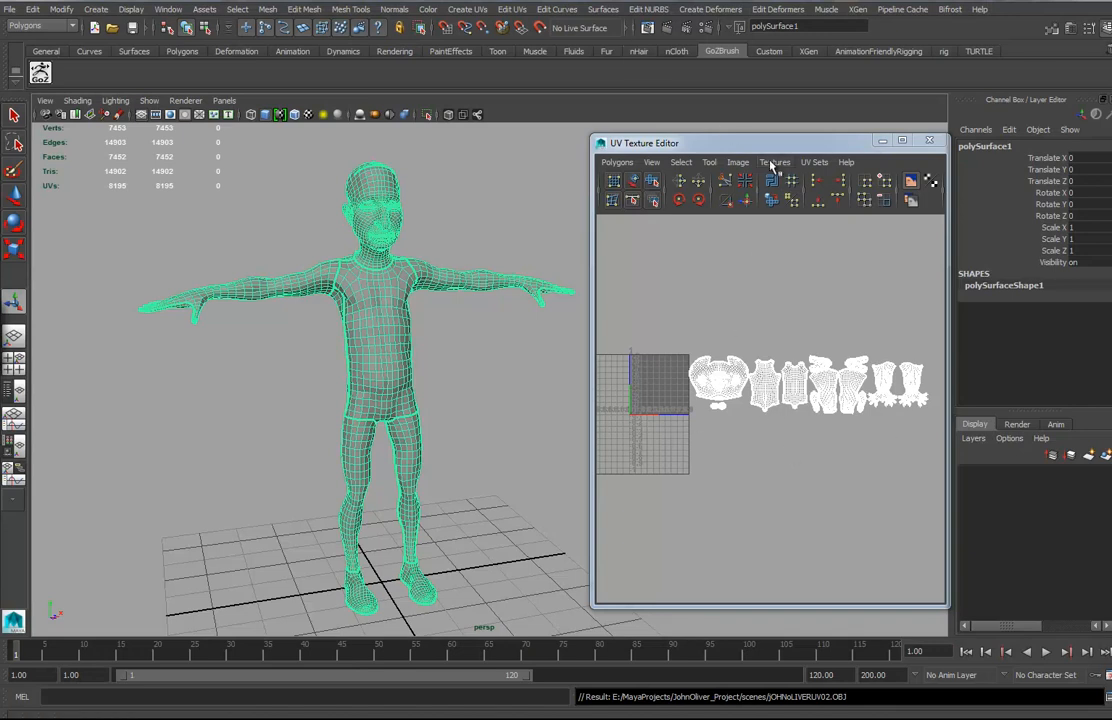
right_click_drag(700, 347, 705, 318)
left_click_drag(670, 310, 1013, 483)
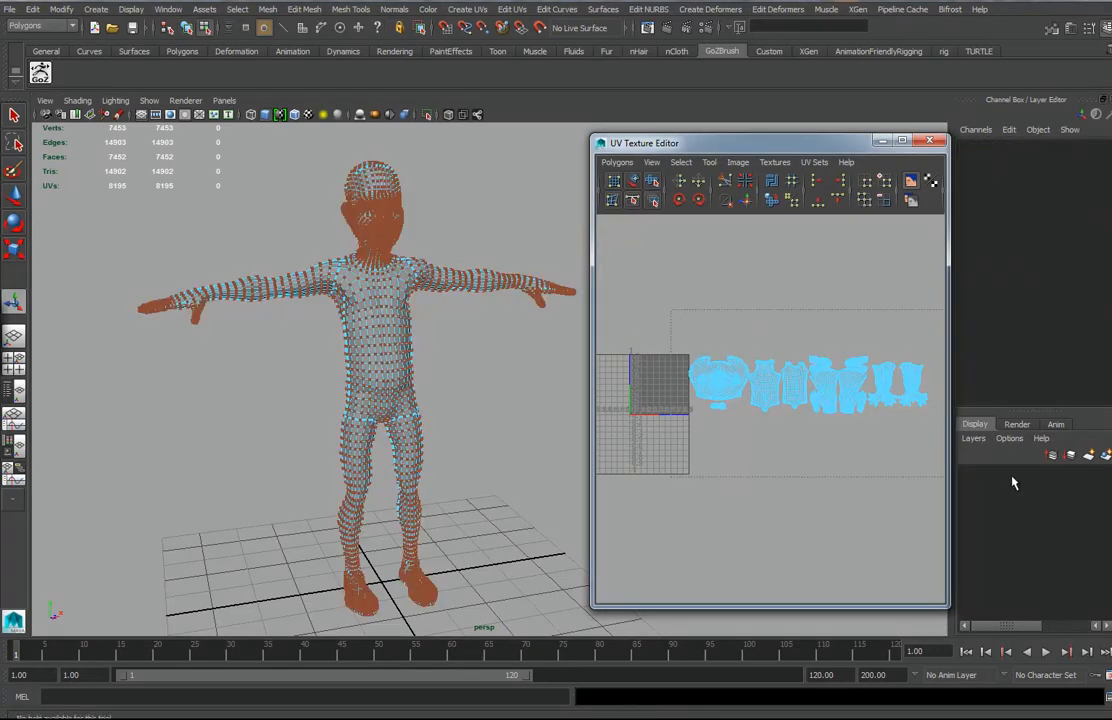
Step: Try laying out all UV shells with the Layout UVs rotation set to None, and undo the layout
right_click(772, 187)
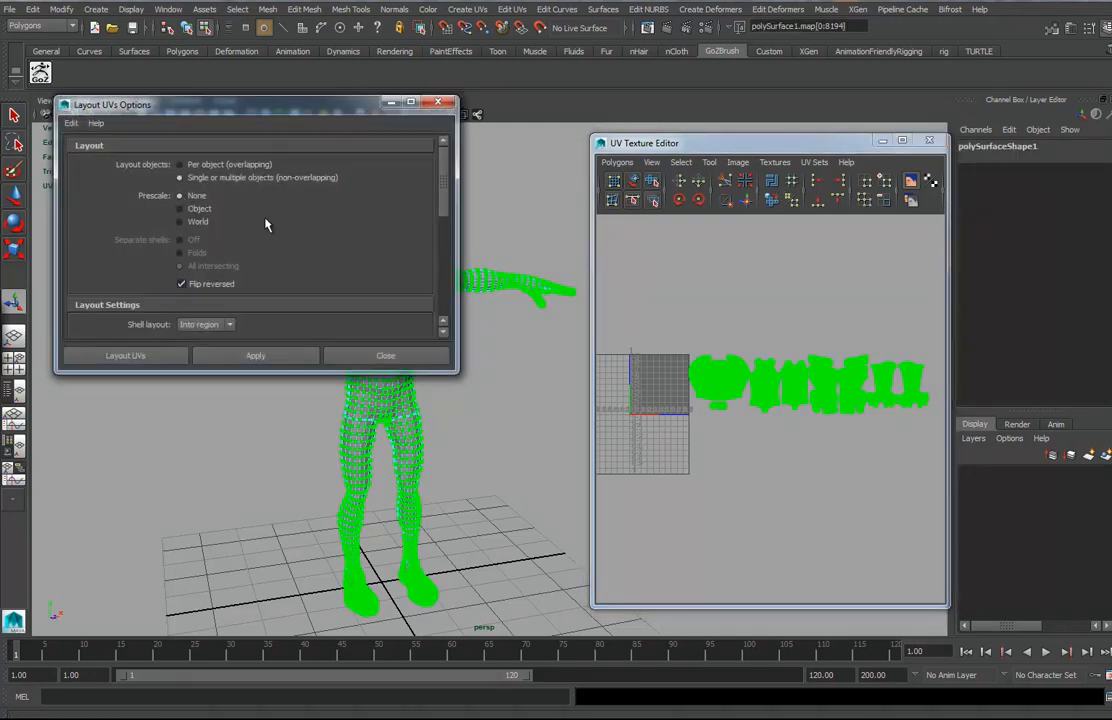
scroll(314, 263, "down", 3)
left_click(180, 288)
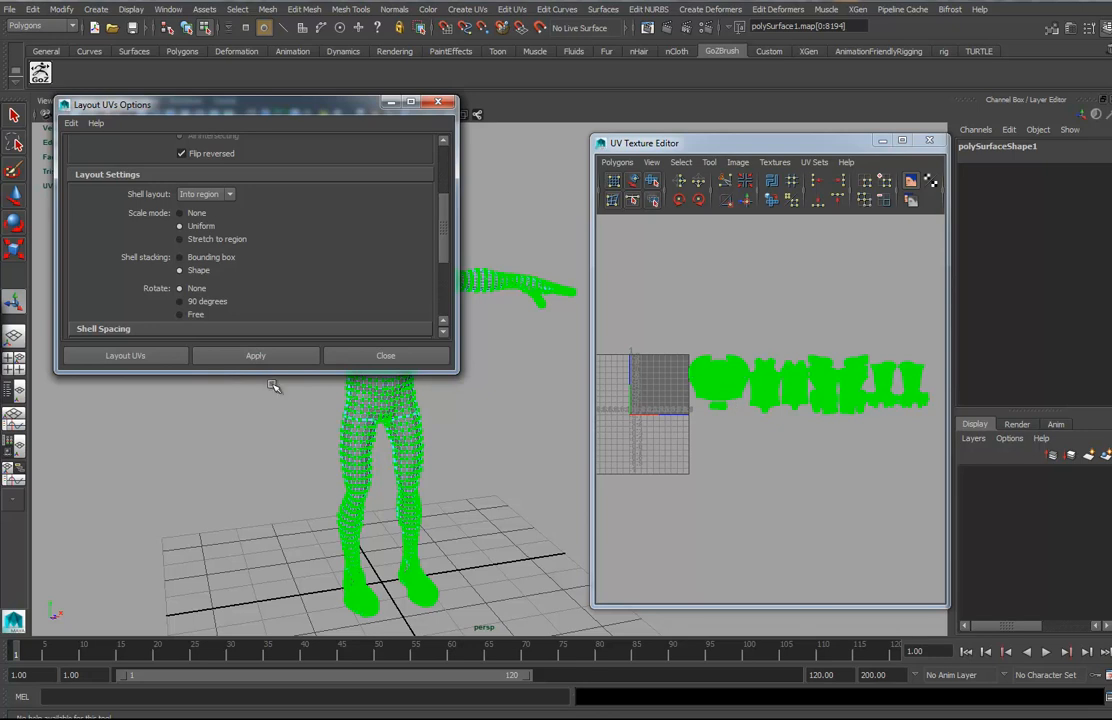
left_click(252, 355)
right_click_drag(672, 441, 826, 429, "alt")
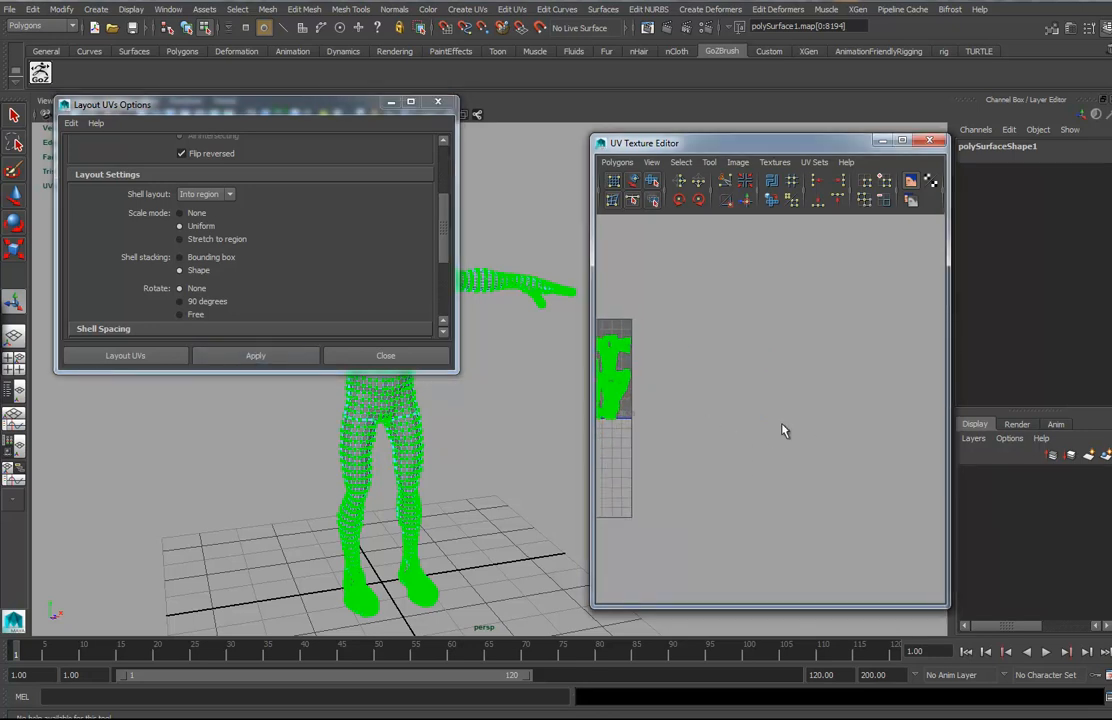
middle_click_drag(606, 431, 812, 437, "alt")
right_click_drag(812, 437, 953, 449, "alt")
middle_click_drag(803, 434, 770, 490, "alt")
right_click_drag(770, 490, 926, 481, "alt")
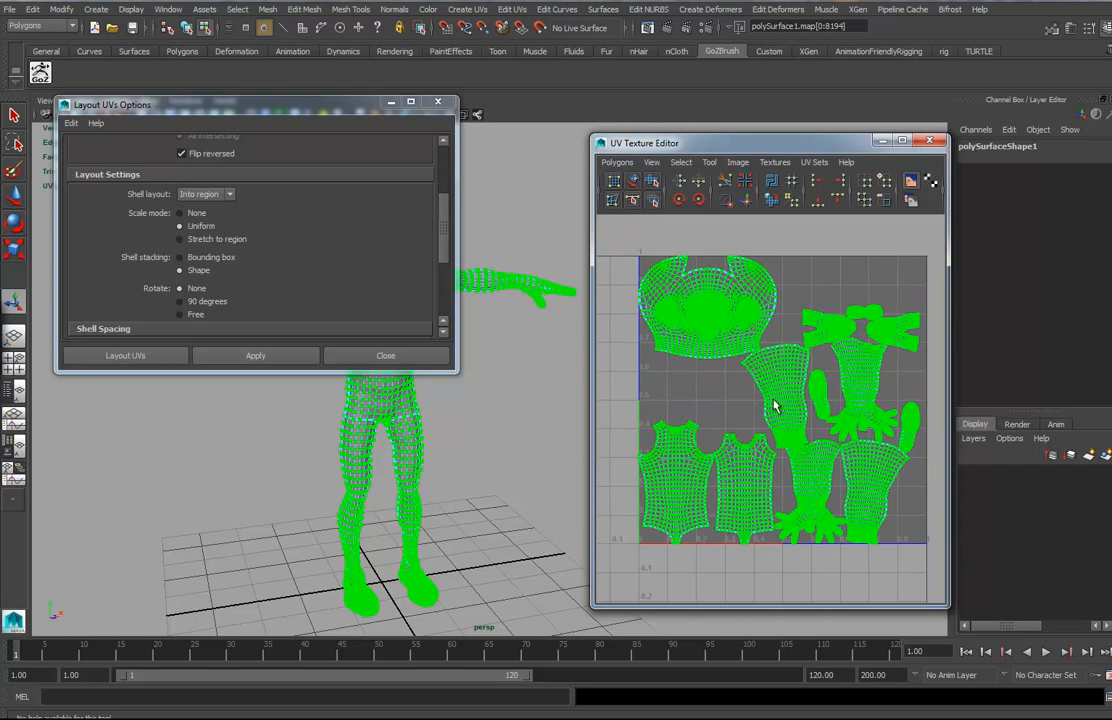
key("ctrl+z")
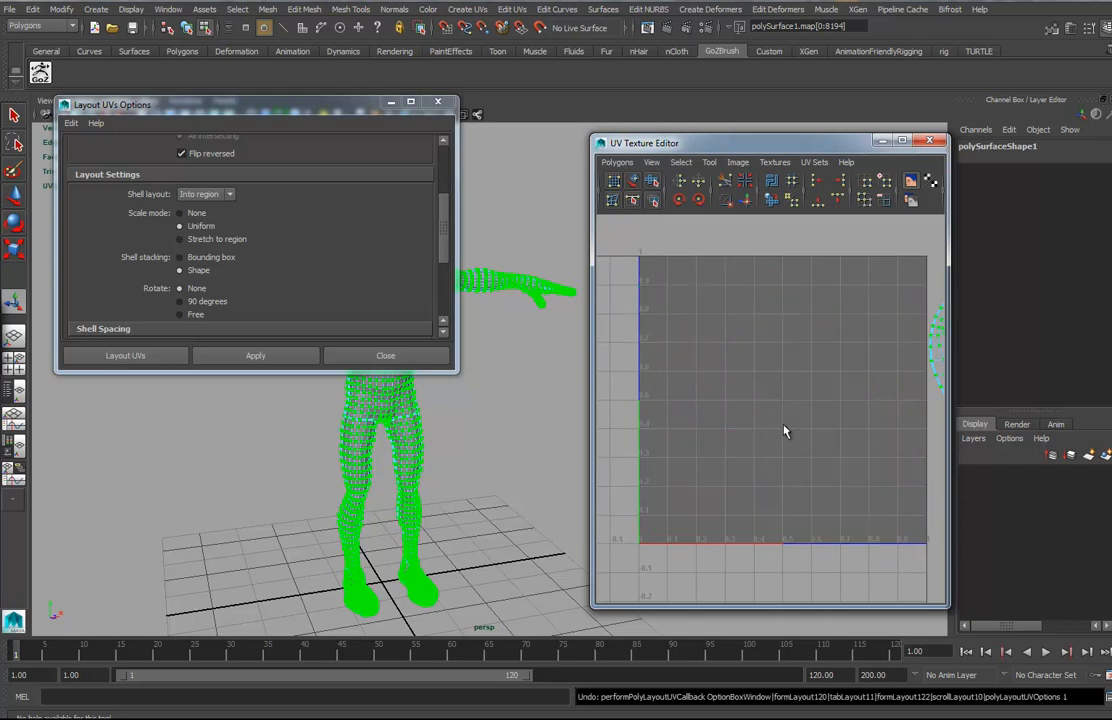
Step: Select the complete head UV shell together with the small shell beneath it
right_click_drag(889, 416, 757, 422, "alt")
middle_click_drag(880, 425, 742, 427, "alt")
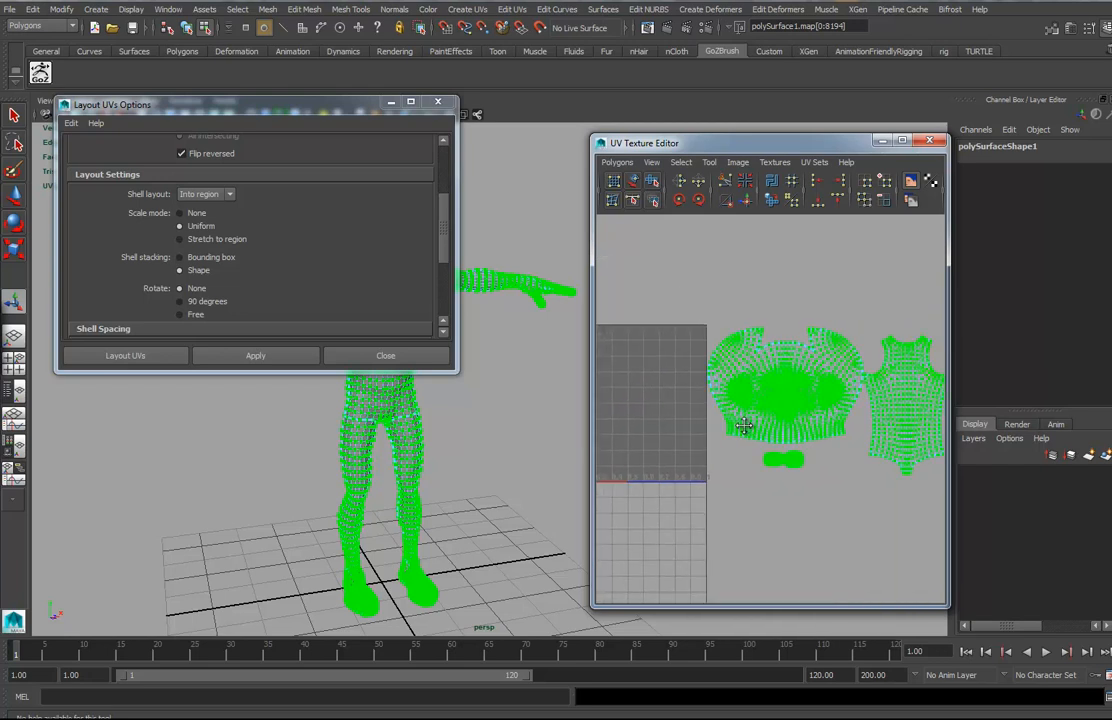
right_click_drag(812, 400, 845, 400, "alt")
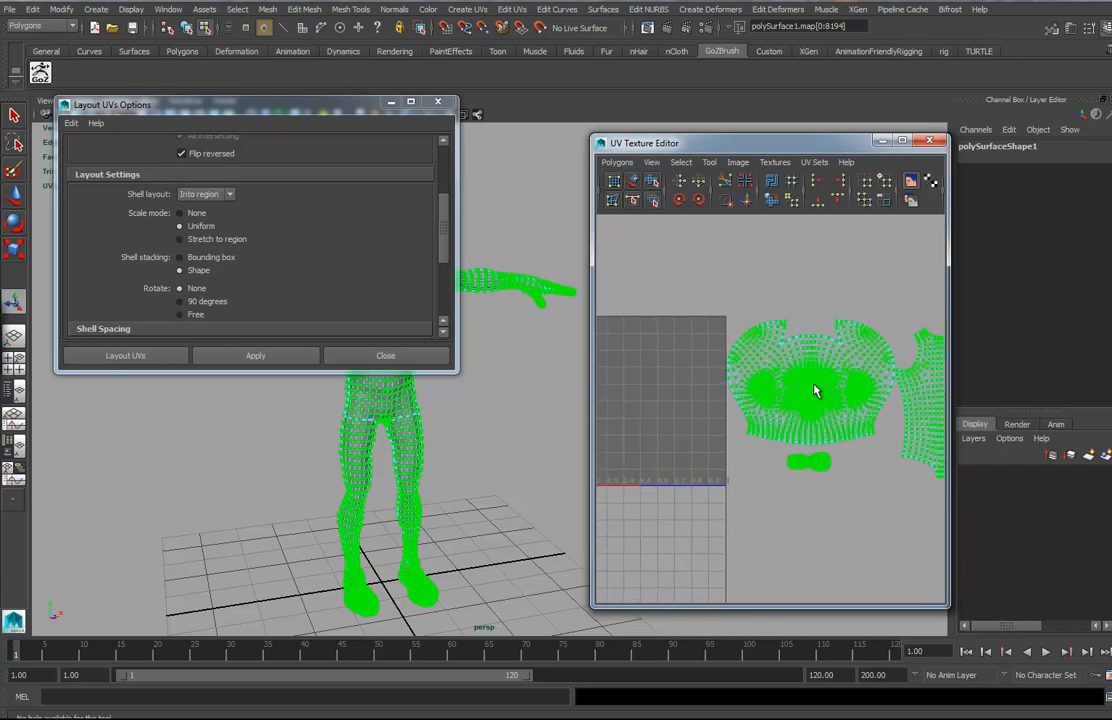
right_click_drag(856, 452, 782, 417, "alt")
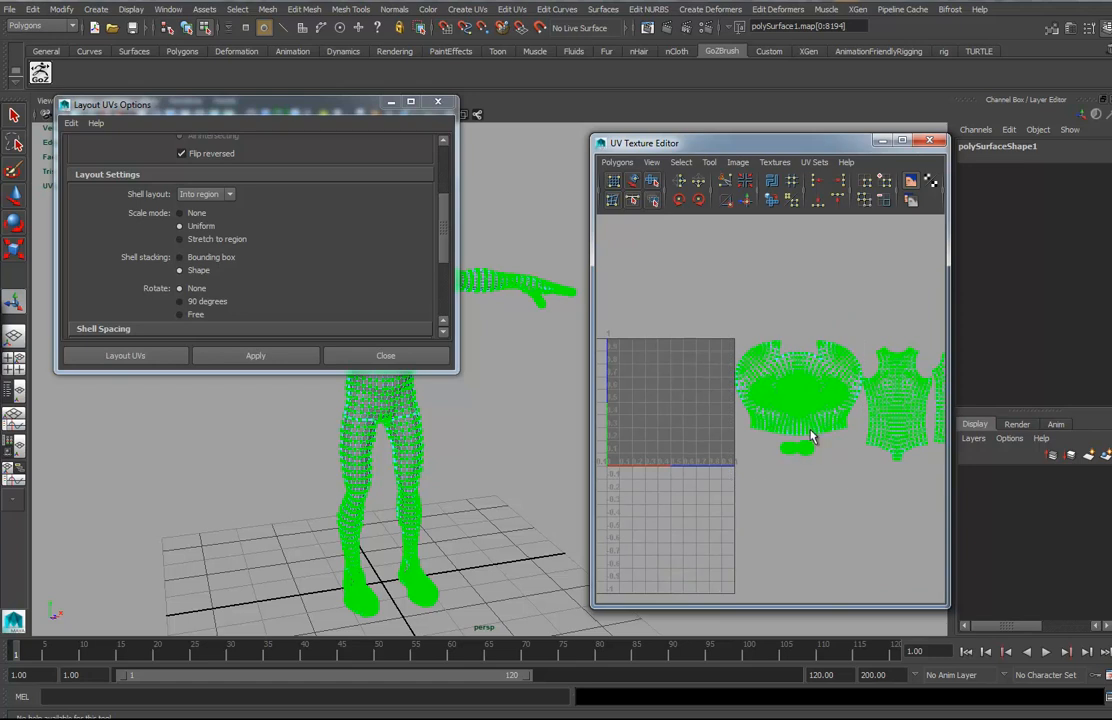
left_click_drag(838, 484, 590, 318)
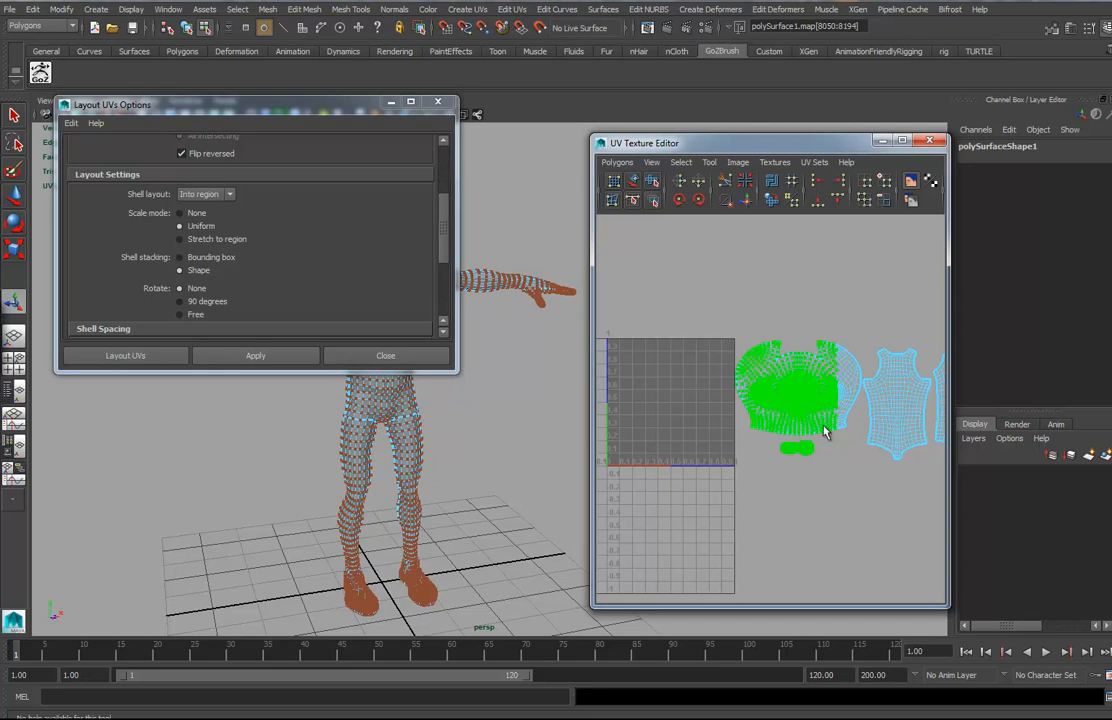
right_click_drag(824, 426, 848, 414, "ctrl")
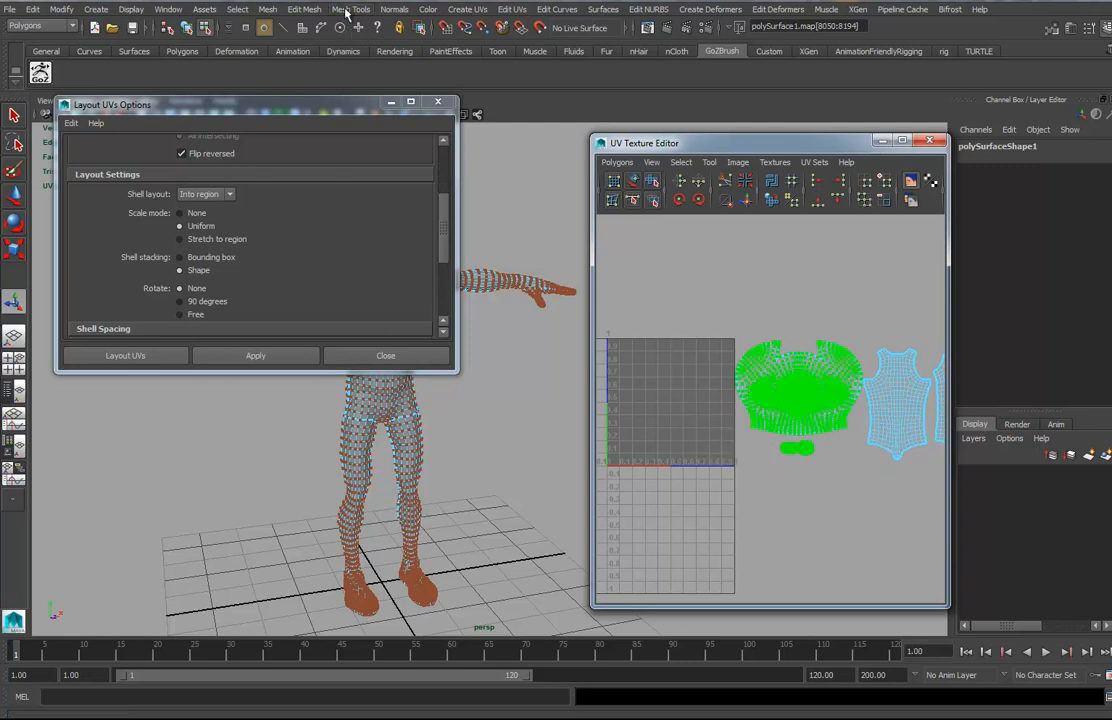
Step: Apply Transform Component to the head shells and move them to Translate U -1 and Translate V 0.25
left_click(302, 10)
left_click(290, 69)
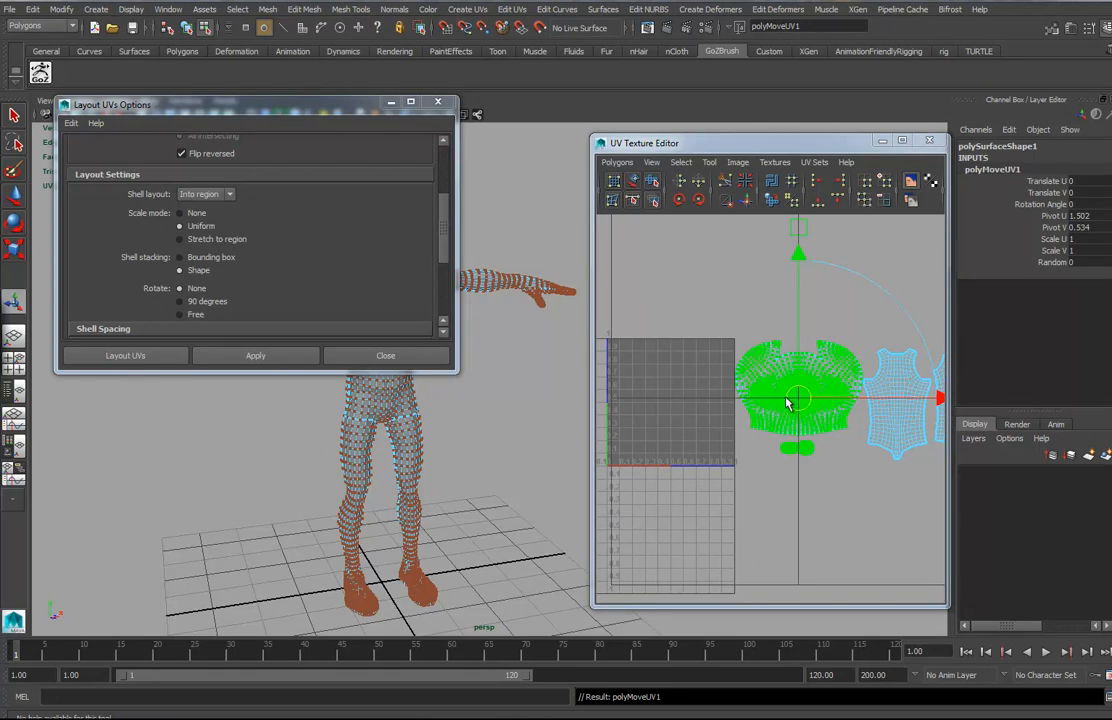
left_click_drag(799, 397, 646, 373)
left_click(1103, 182)
double_click(1101, 181)
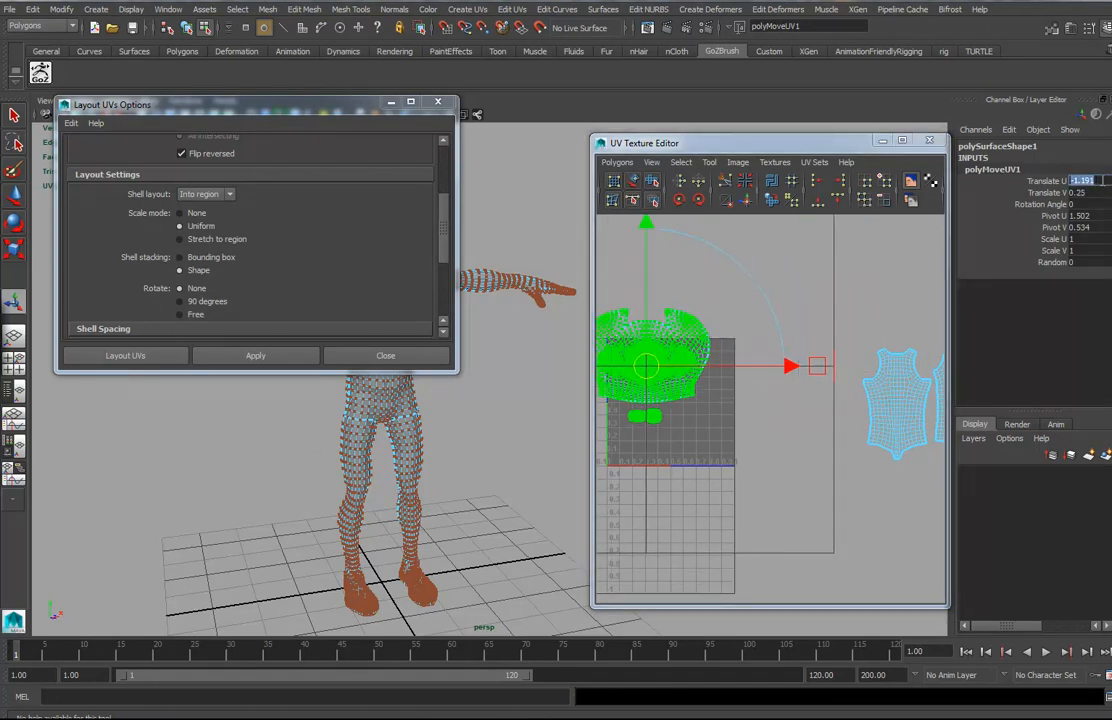
type("-1")
key("Return")
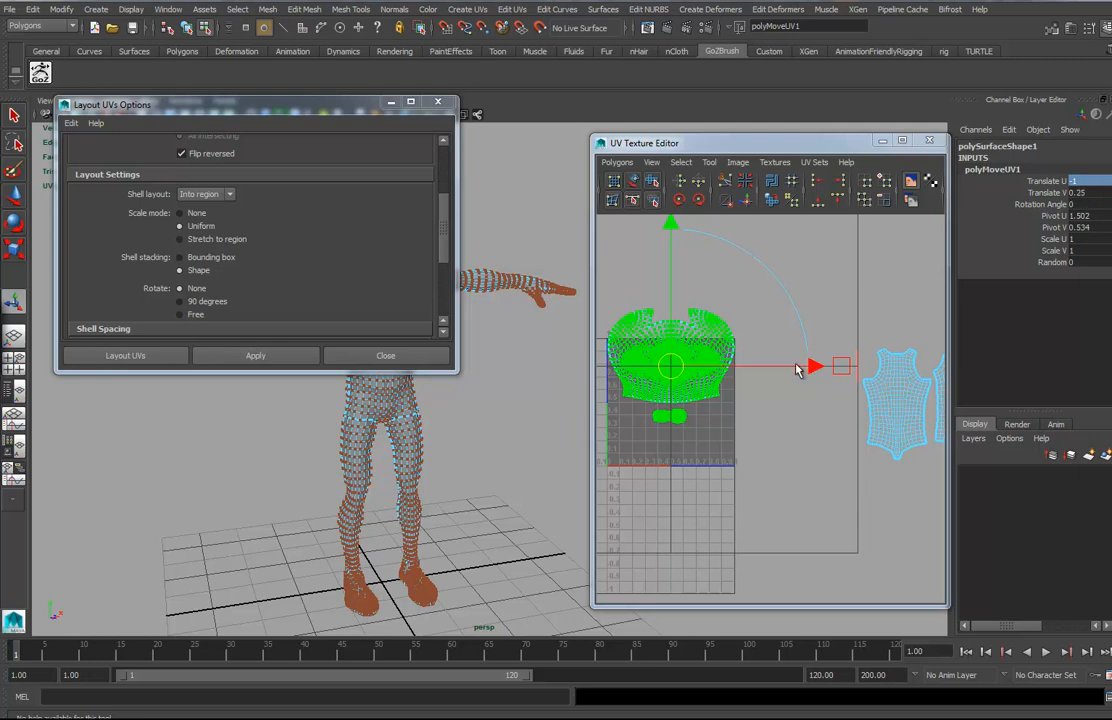
Step: Move the head shells to Translate U -1.25 and set both Scale U and Scale V to 0.5
left_click_drag(797, 370, 766, 368)
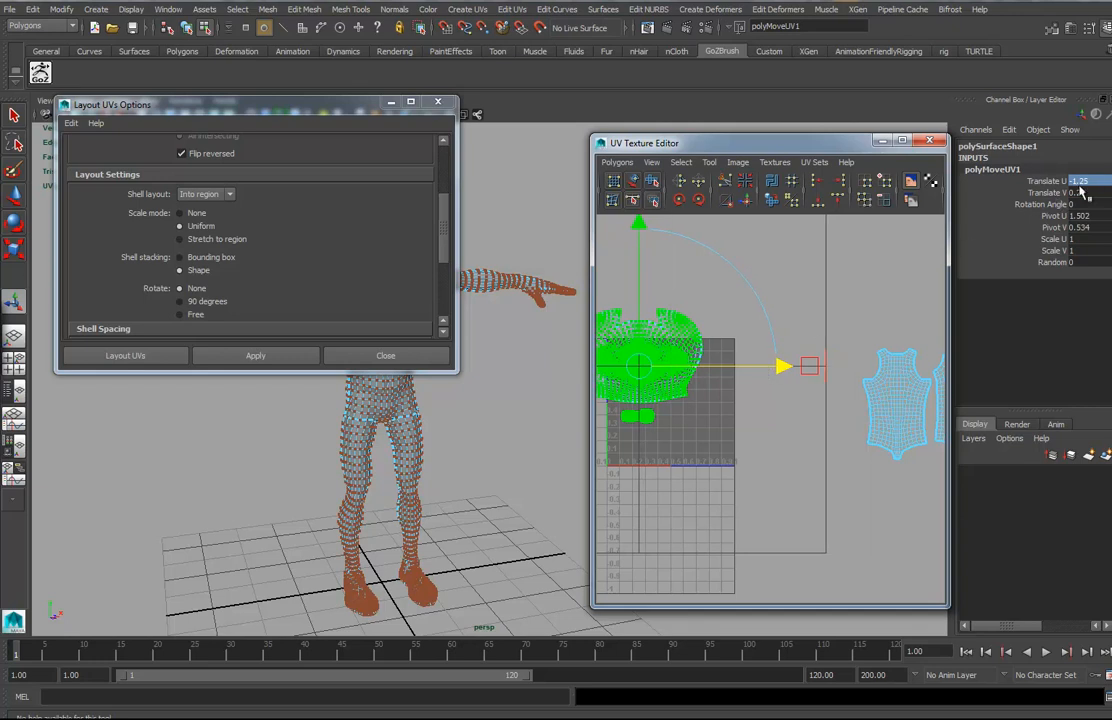
middle_click_drag(796, 371, 885, 405, "alt")
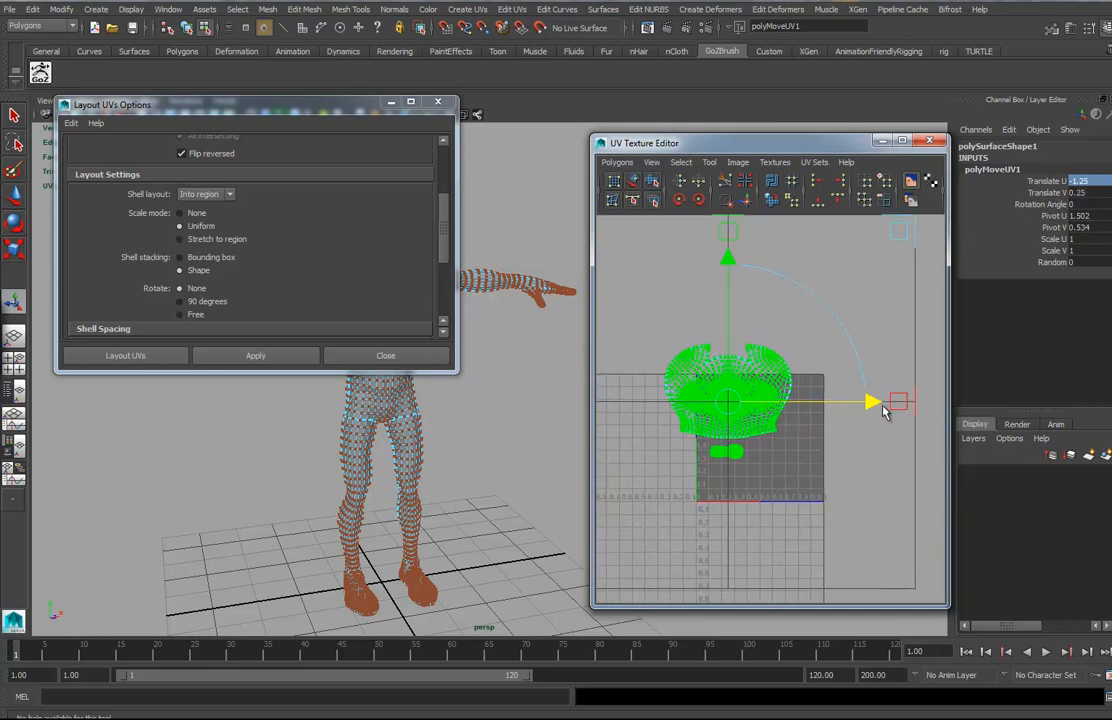
left_click_drag(1080, 241, 1083, 250)
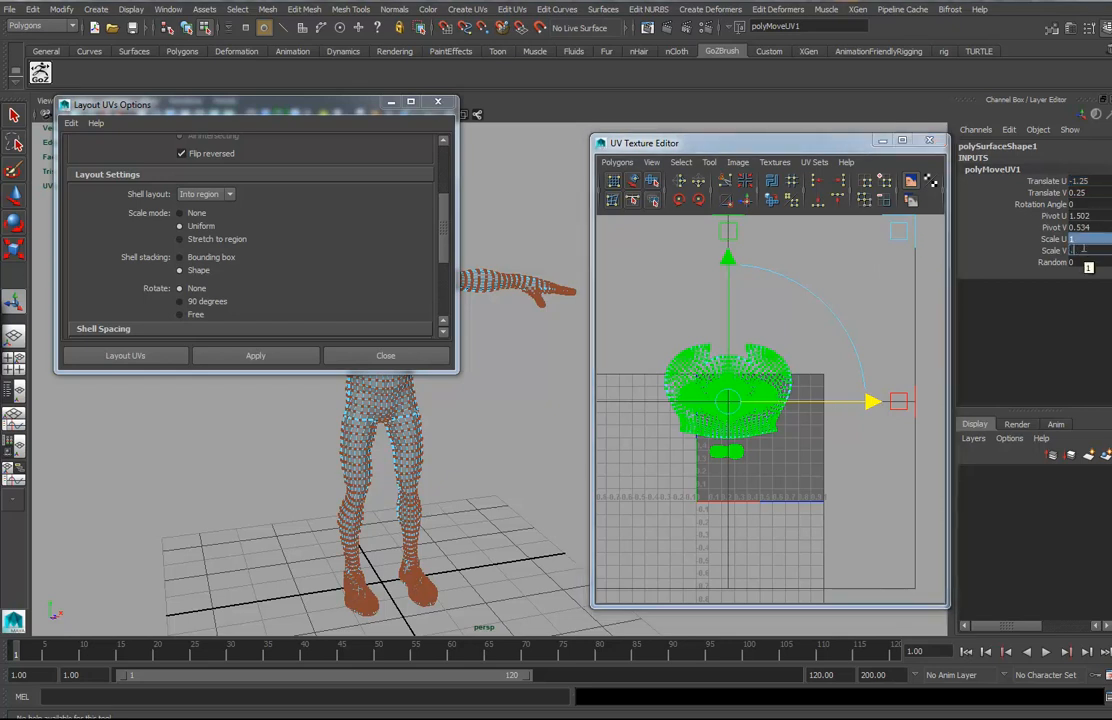
type(".5")
key("Return")
Step: Lower the head shells to a Translate V of about 0.234 so they fit inside the tile's upper edge
right_click_drag(742, 442, 979, 449, "alt")
middle_click_drag(773, 425, 894, 447, "alt")
right_click_drag(792, 430, 942, 426, "alt")
middle_click_drag(834, 387, 794, 434, "alt")
right_click_drag(785, 430, 850, 448, "alt")
middle_click_drag(850, 448, 785, 263, "alt")
left_click_drag(782, 257, 782, 263)
right_click_drag(831, 342, 794, 386, "alt")
middle_click_drag(794, 386, 800, 266, "alt")
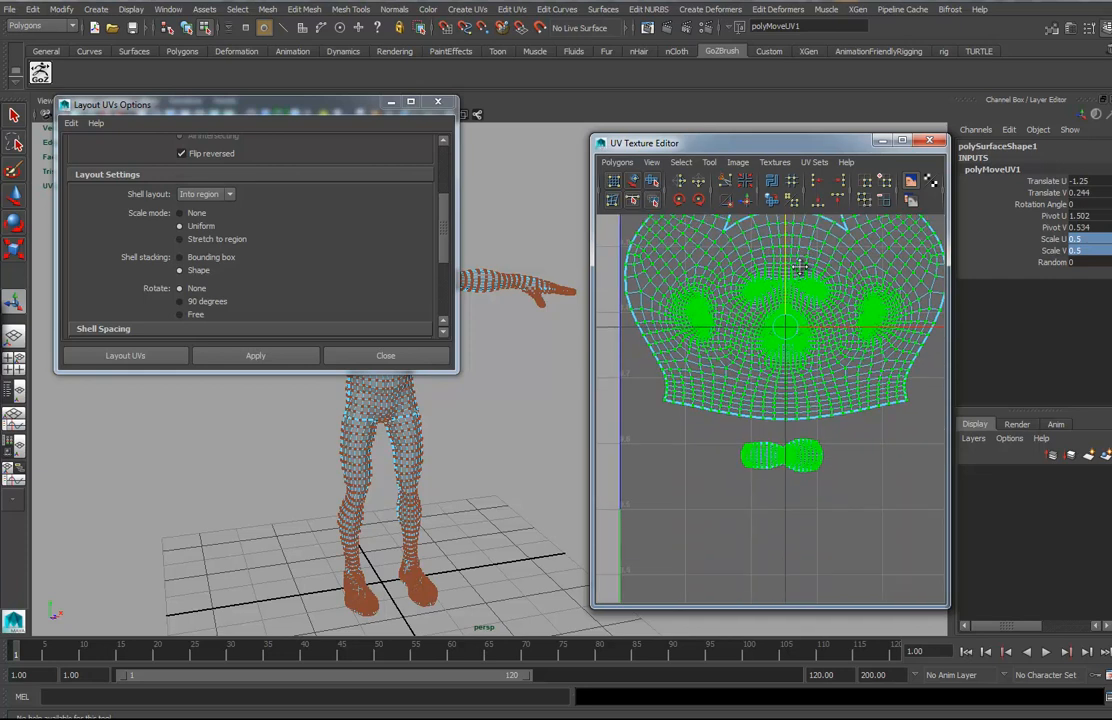
right_click_drag(800, 266, 670, 365, "alt")
middle_click_drag(670, 365, 795, 235, "alt")
left_click_drag(782, 250, 782, 253)
right_click_drag(835, 408, 510, 402, "alt")
middle_click_drag(925, 405, 787, 352, "alt")
right_click_drag(864, 350, 826, 350, "alt")
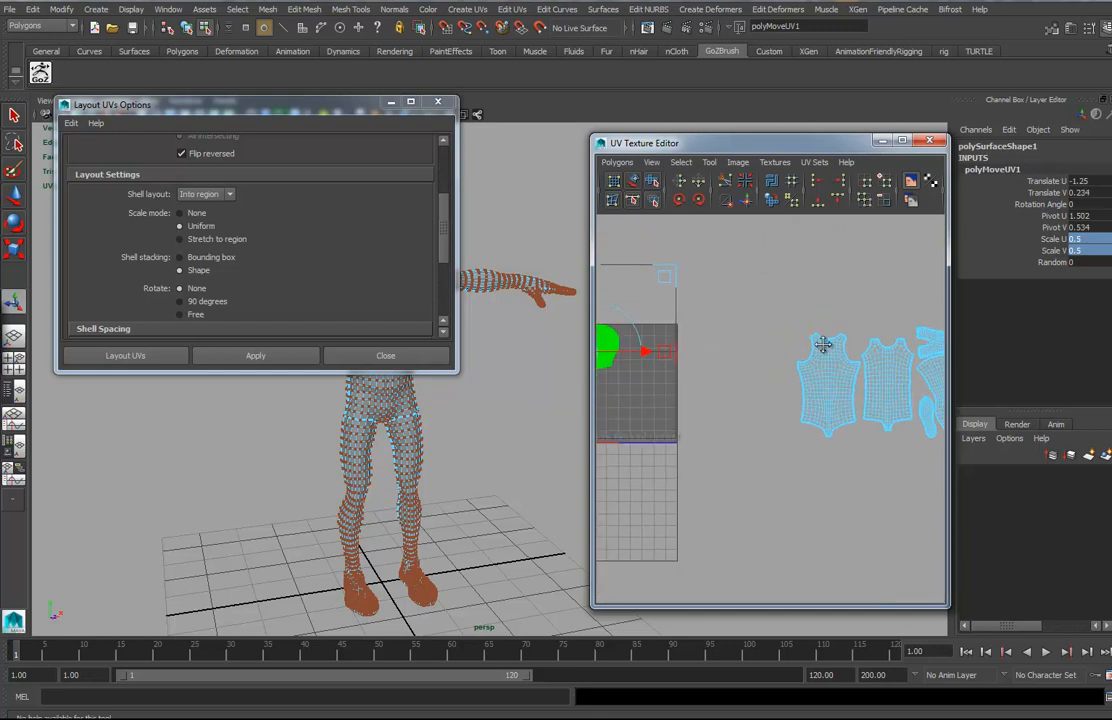
middle_click_drag(848, 361, 807, 350, "alt")
right_click_drag(807, 350, 746, 350, "alt")
middle_click_drag(746, 350, 803, 320, "alt")
right_click_drag(803, 320, 848, 360, "alt")
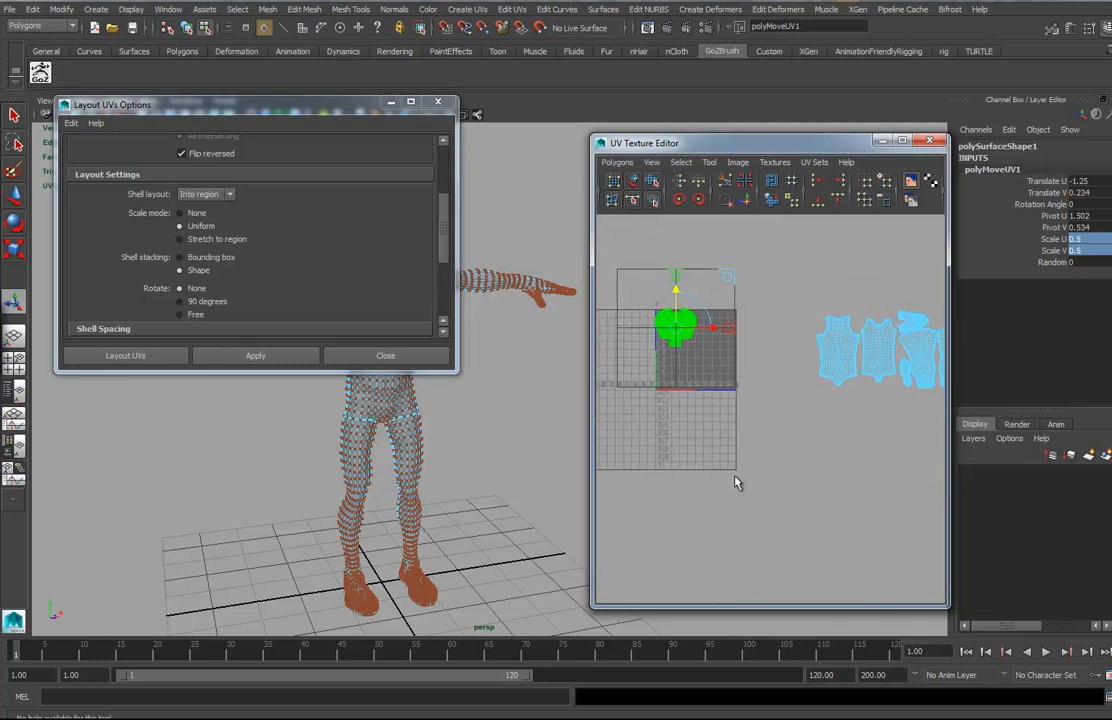
Step: Undo the latest scale and move changes to the head UV shells
key("ctrl+z")
key("ctrl+z")
key("ctrl+z")
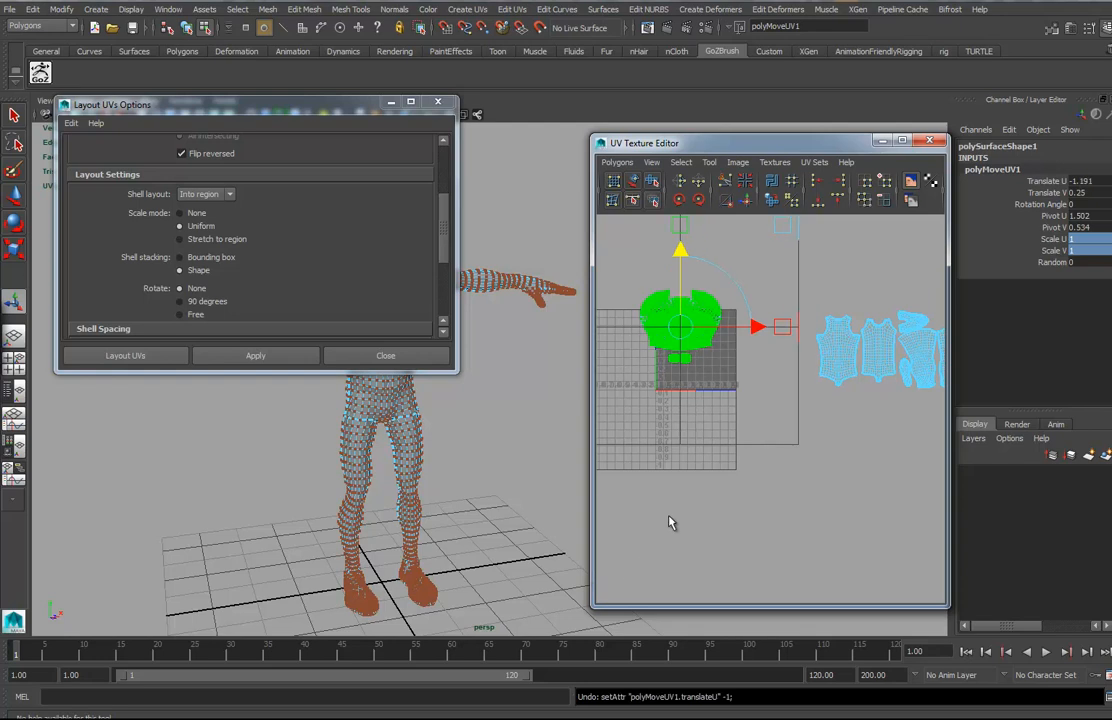
right_click_drag(831, 377, 649, 578, "alt")
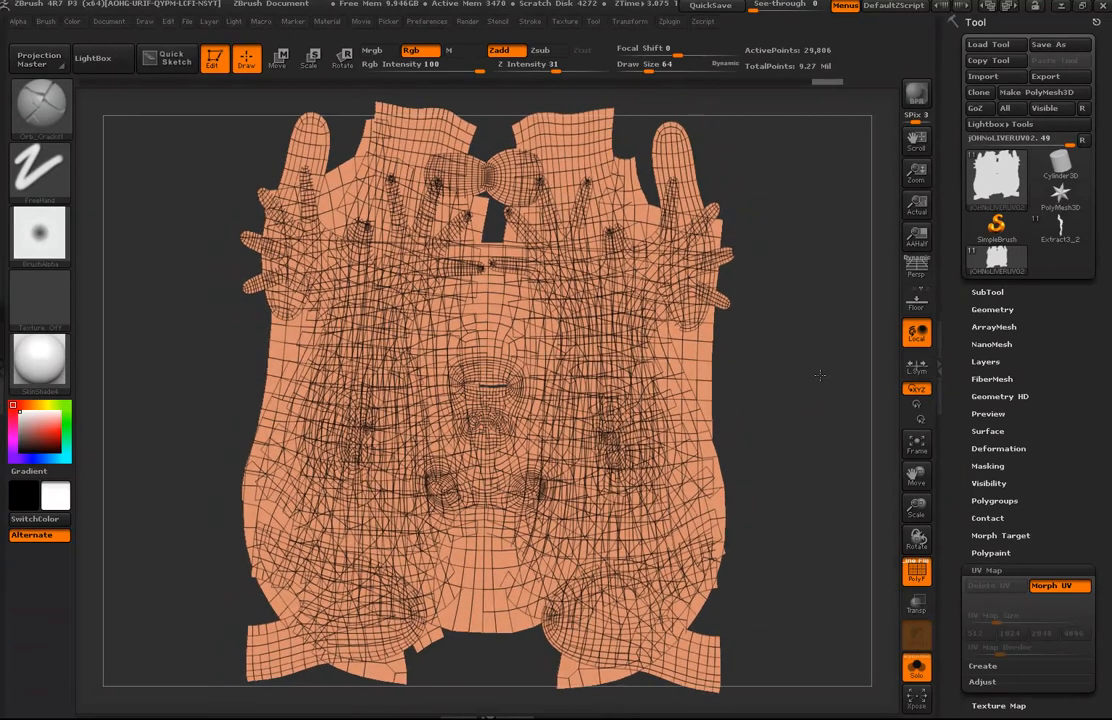
Step: Switch to ZBrush and examine the flattened UV layout and the options for creating a texture map
left_click_drag(820, 375, 752, 322, "alt")
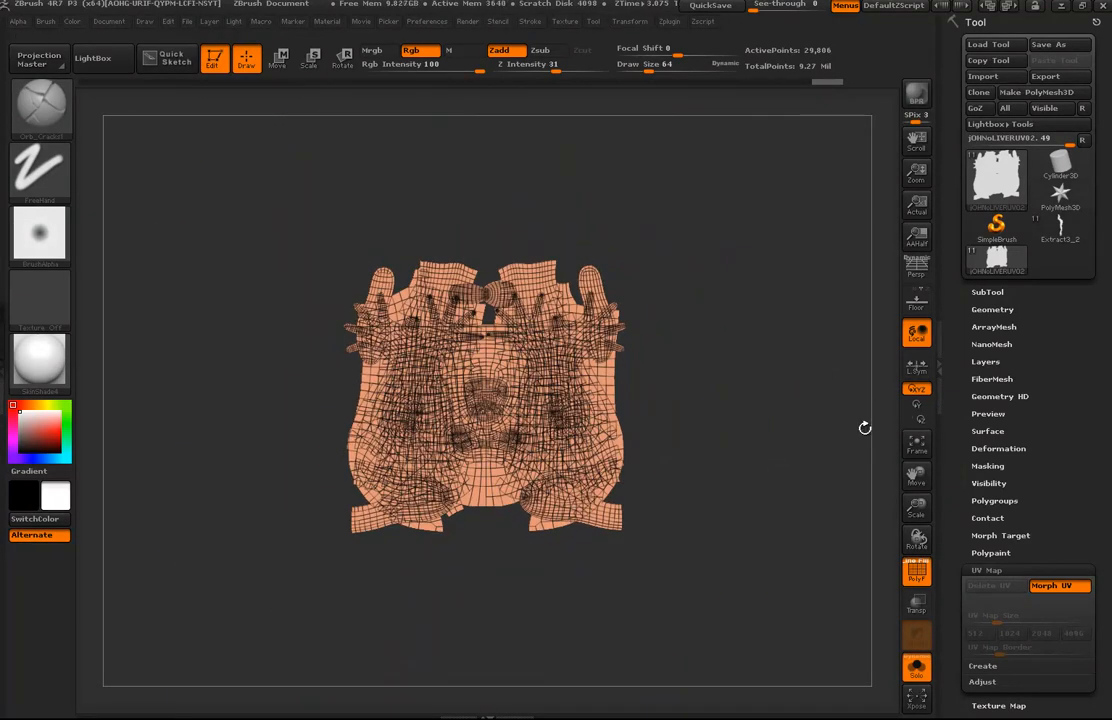
left_click(1067, 568)
scroll(1058, 462, "down", 5)
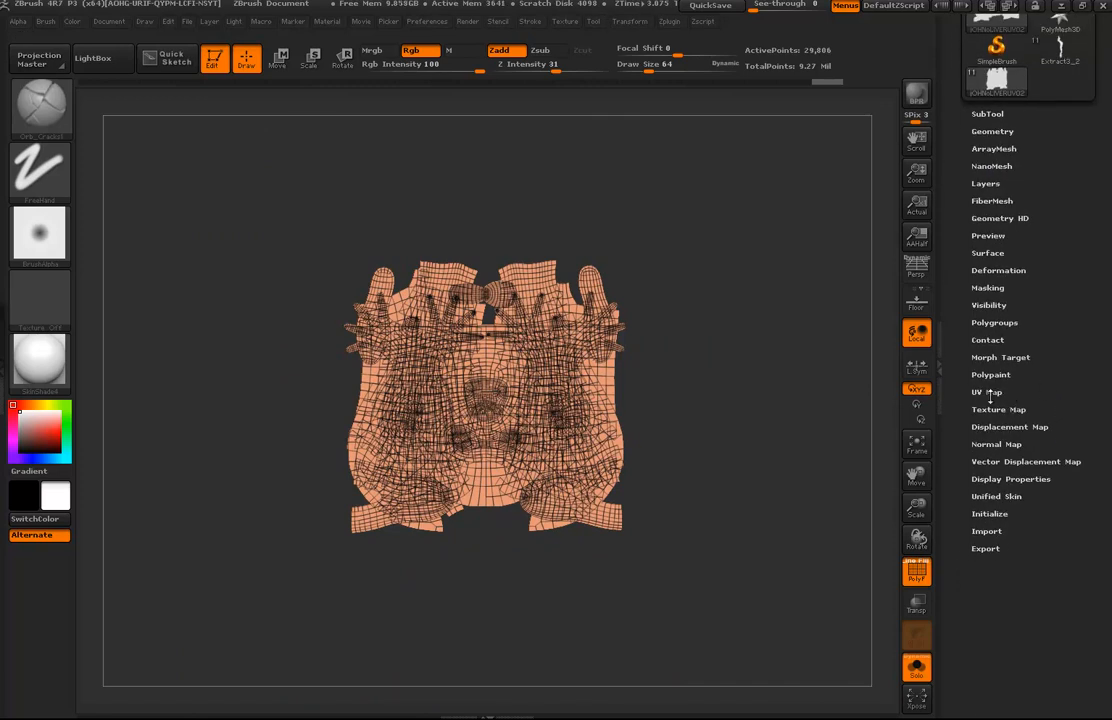
left_click(1007, 409)
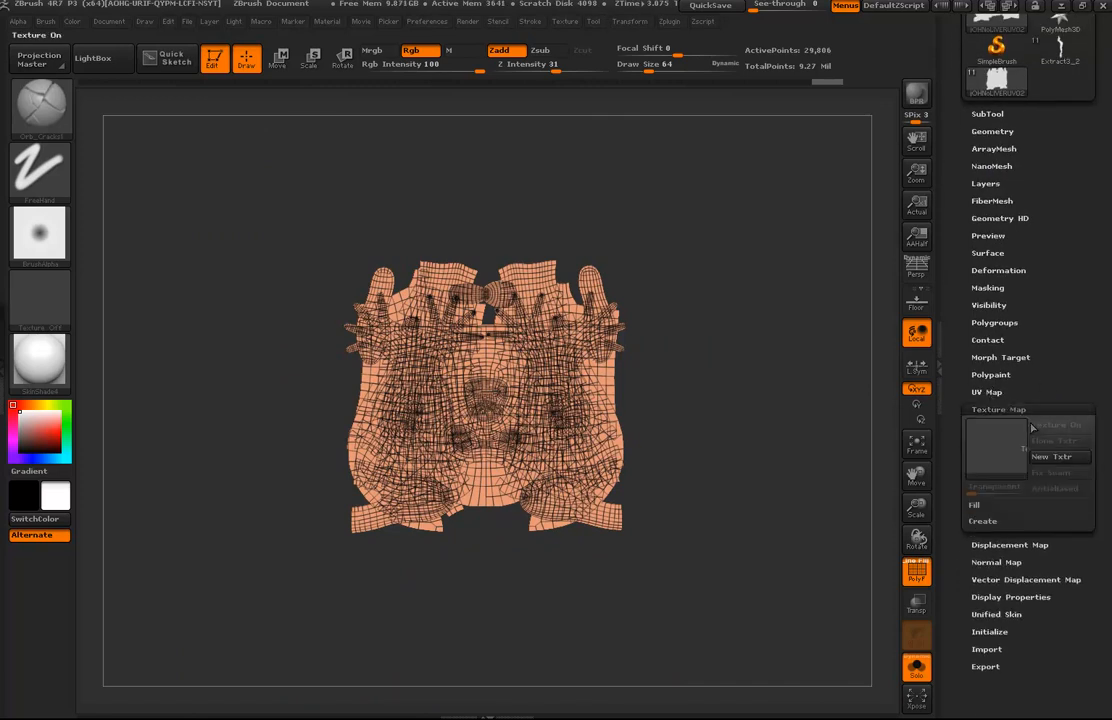
left_click(982, 521)
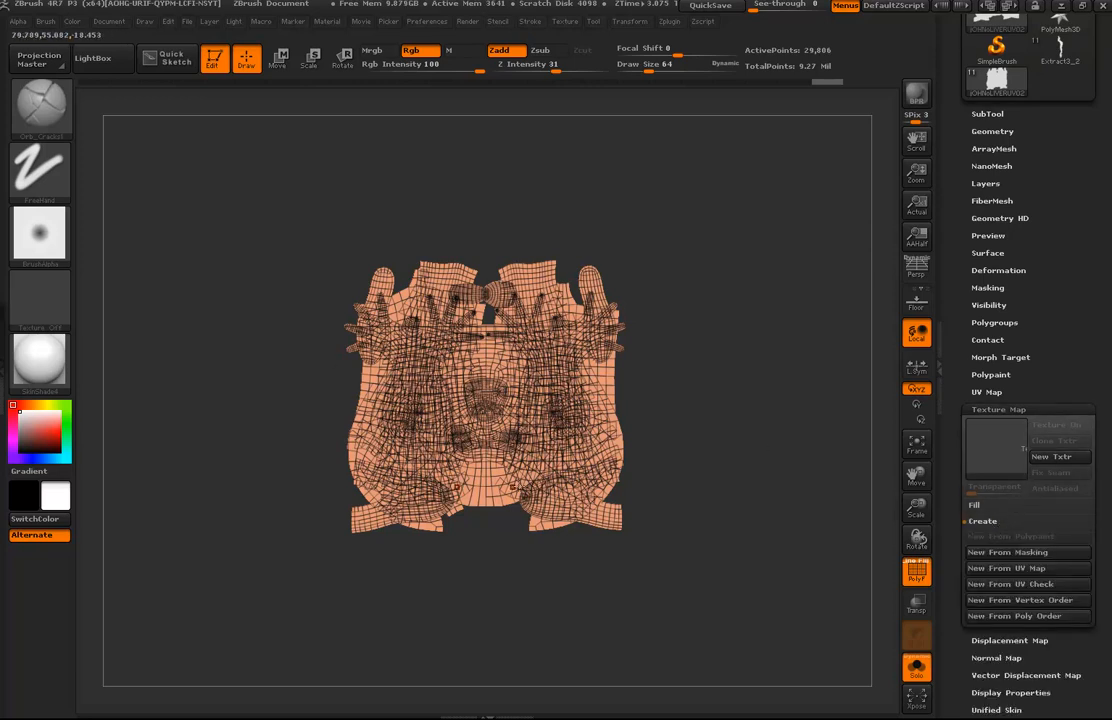
left_click(982, 521)
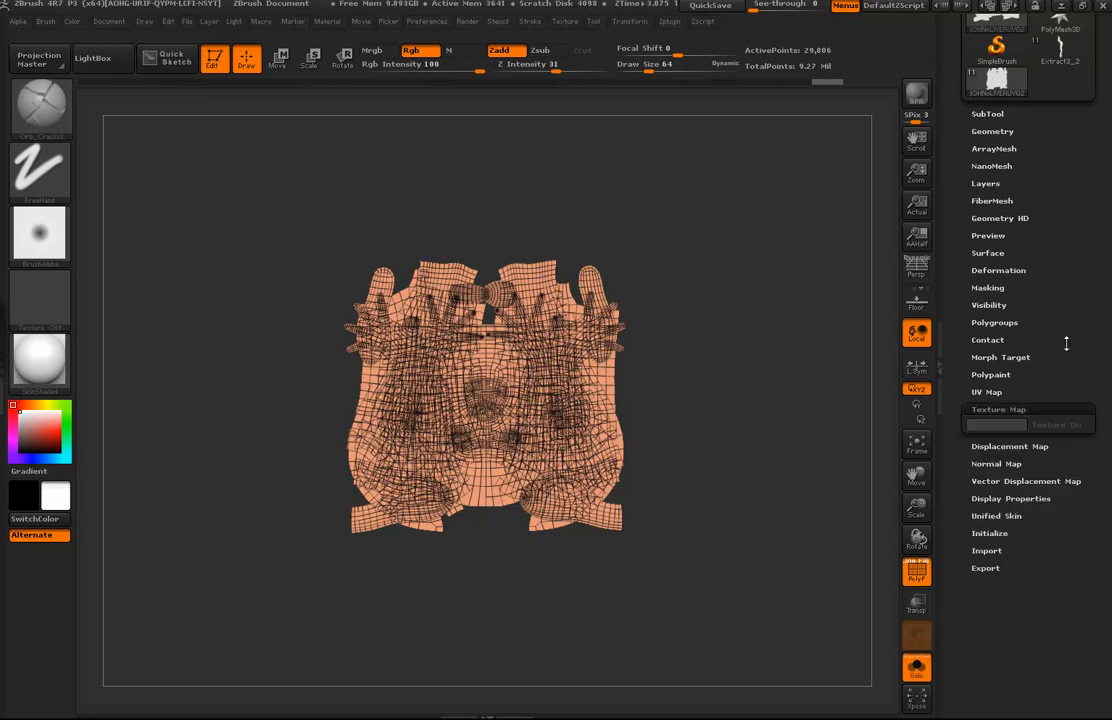
left_click(1007, 409)
left_click_drag(1087, 419, 1085, 325)
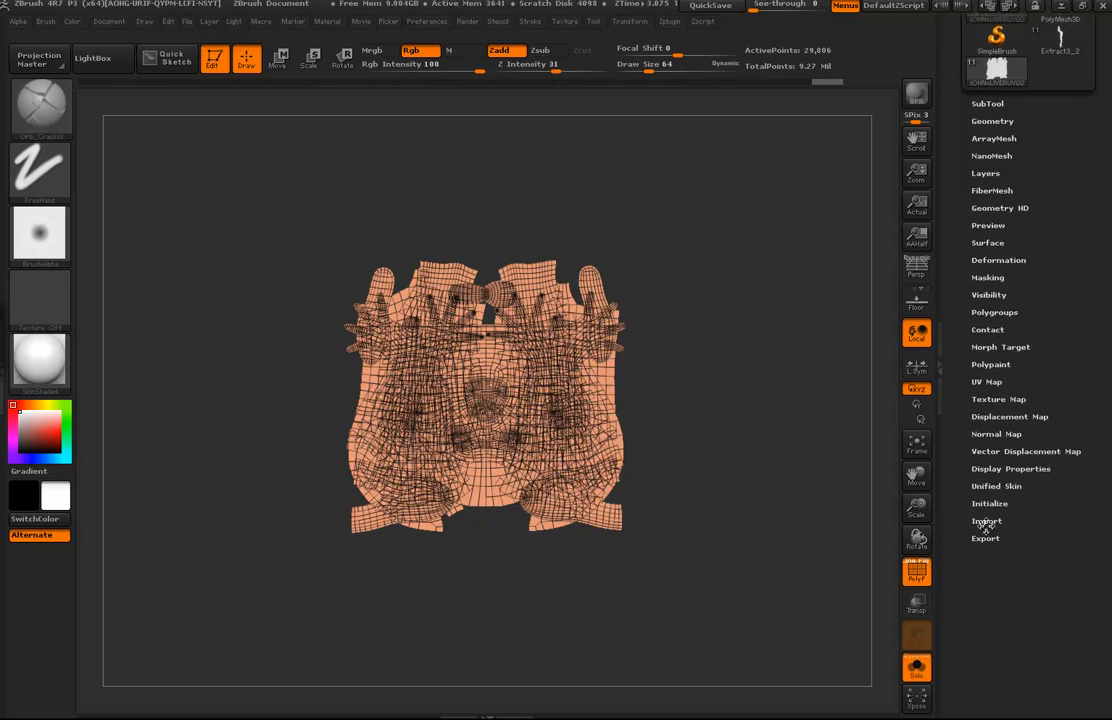
left_click(998, 399)
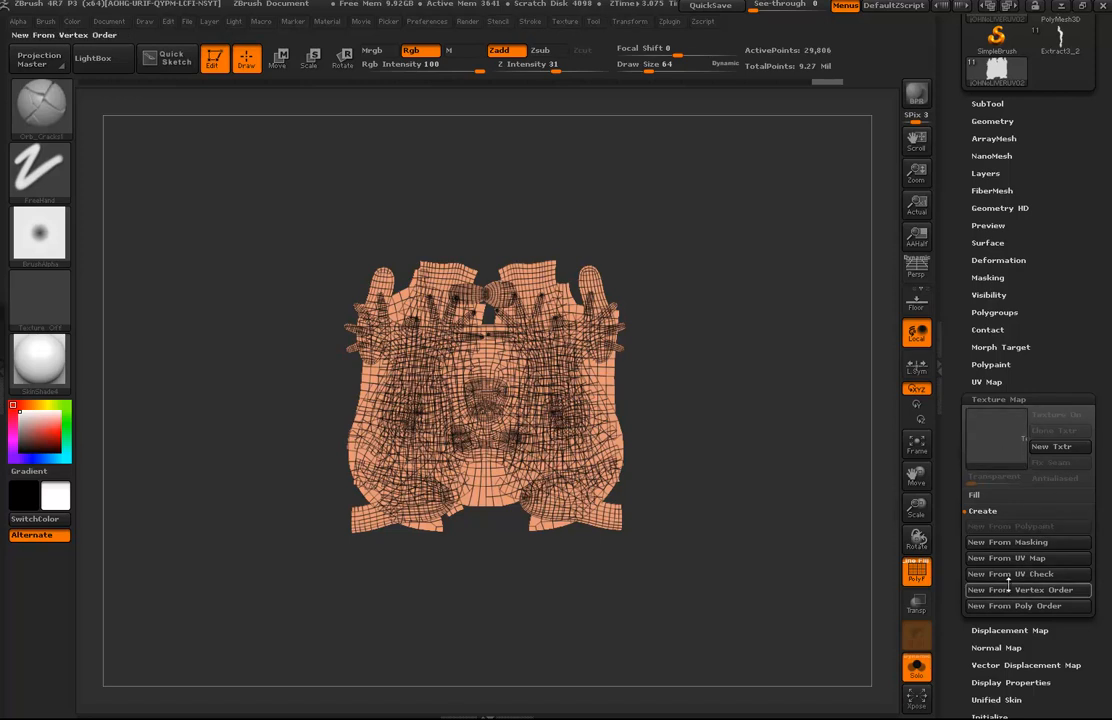
left_click(1017, 398)
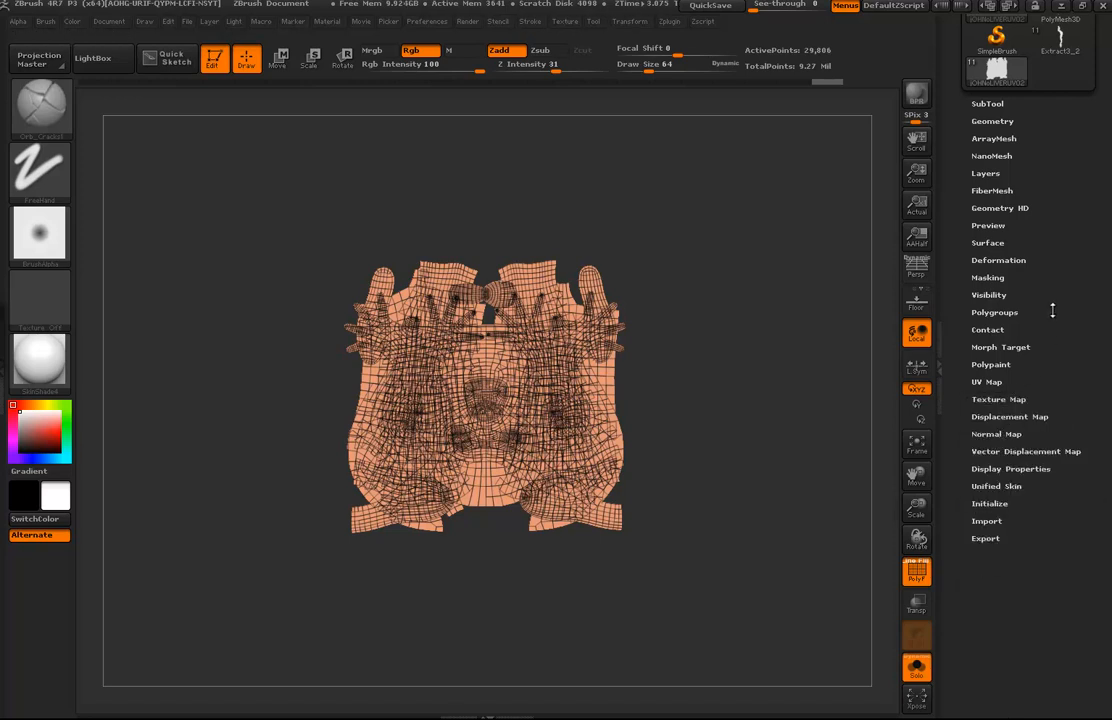
left_click_drag(1068, 324, 1066, 418)
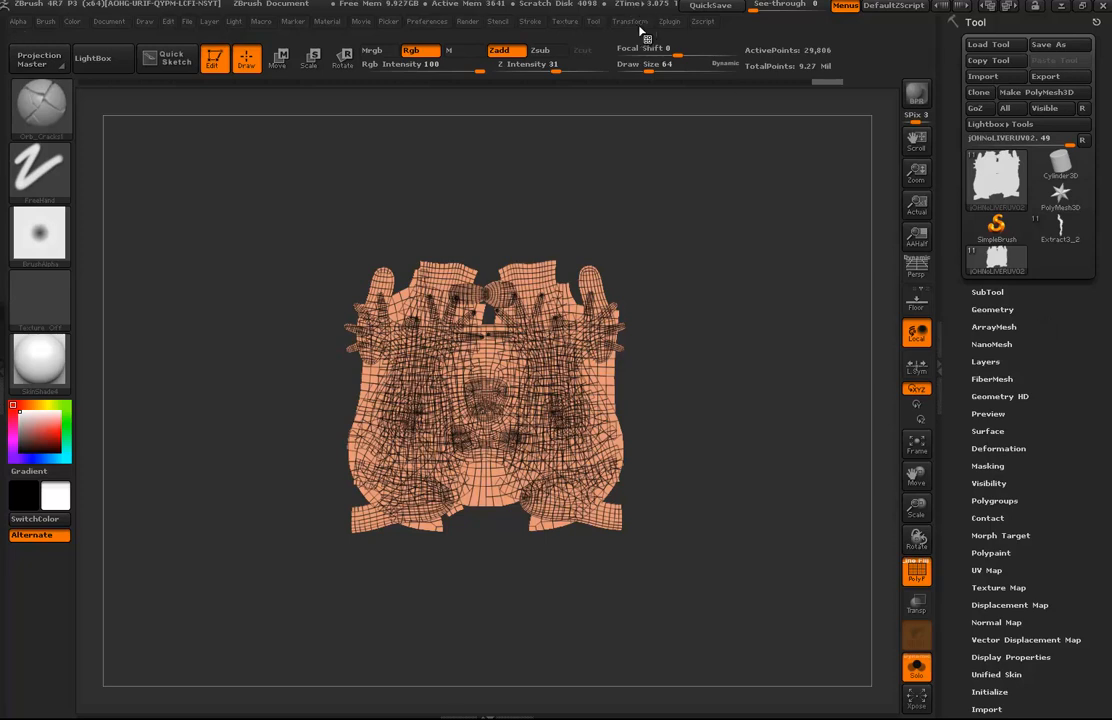
Step: Open the Multi Map Exporter and enable normal map export alongside displacement
left_click(669, 21)
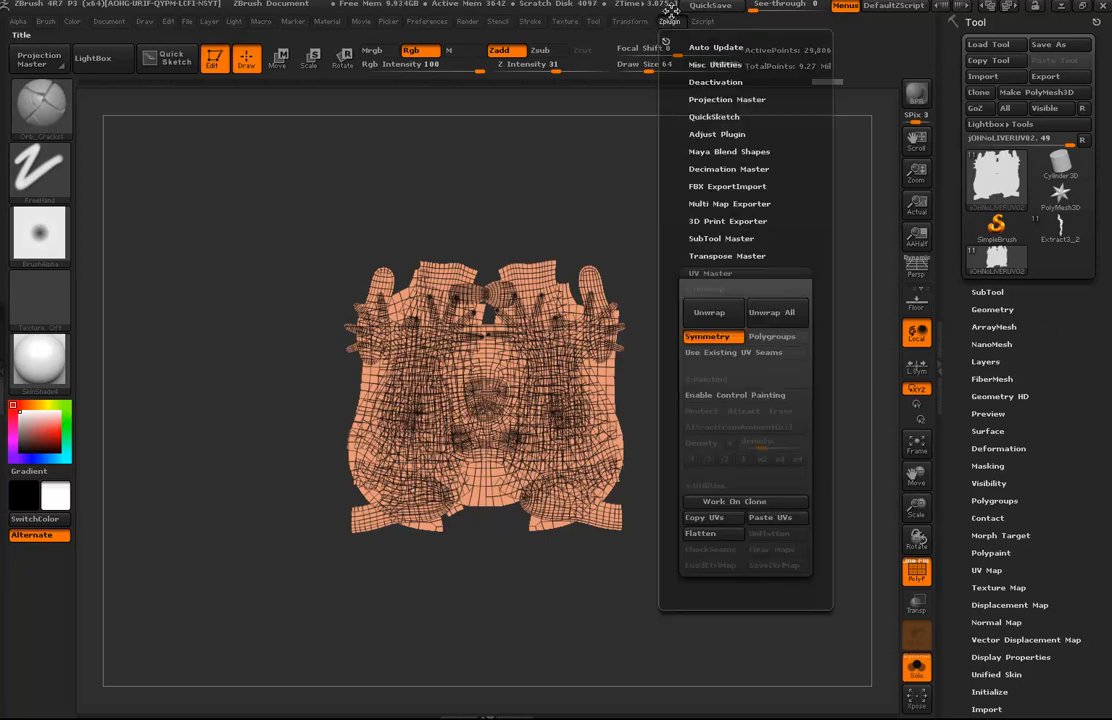
left_click(752, 272)
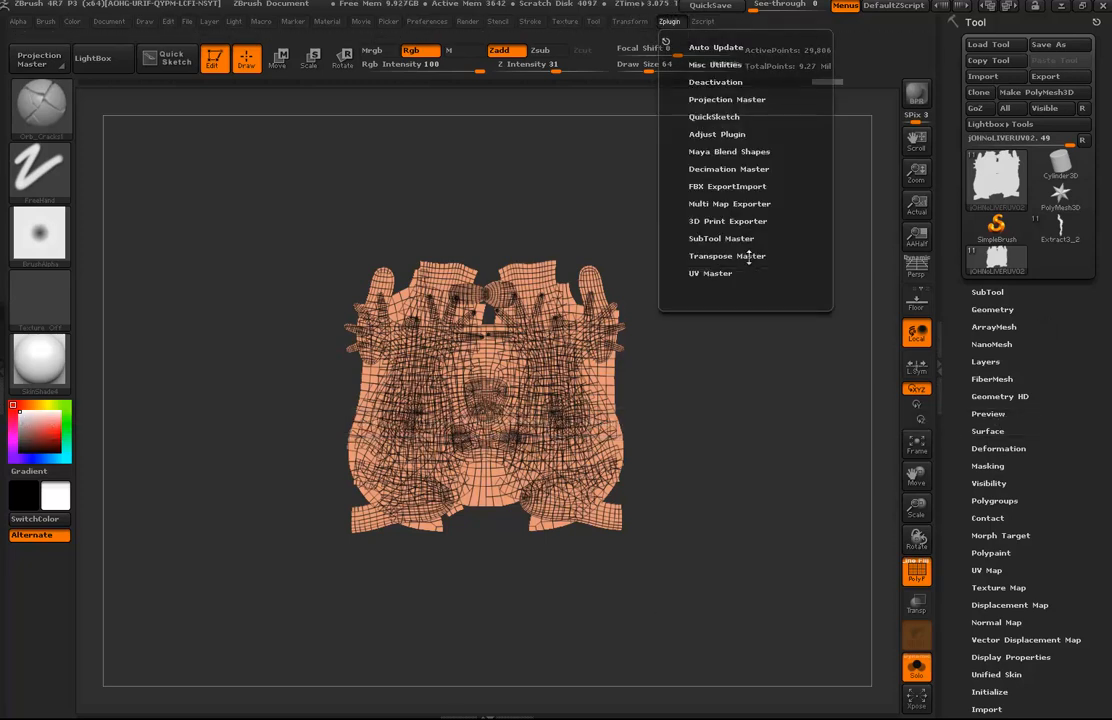
left_click(698, 203)
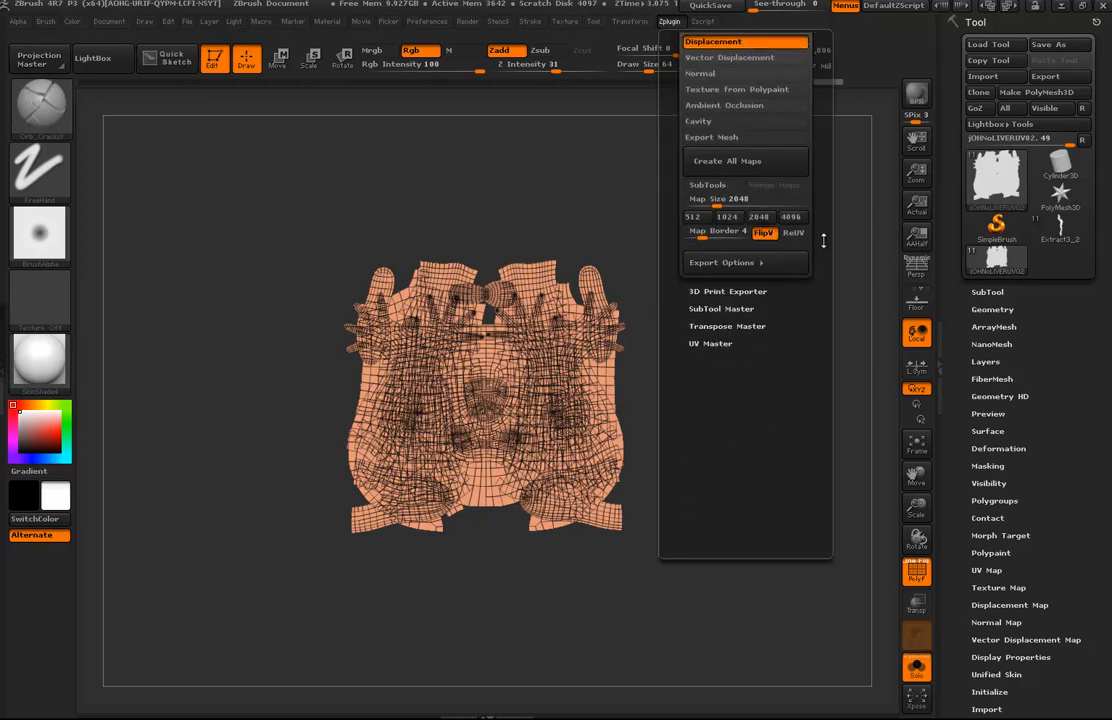
left_click_drag(823, 240, 823, 336)
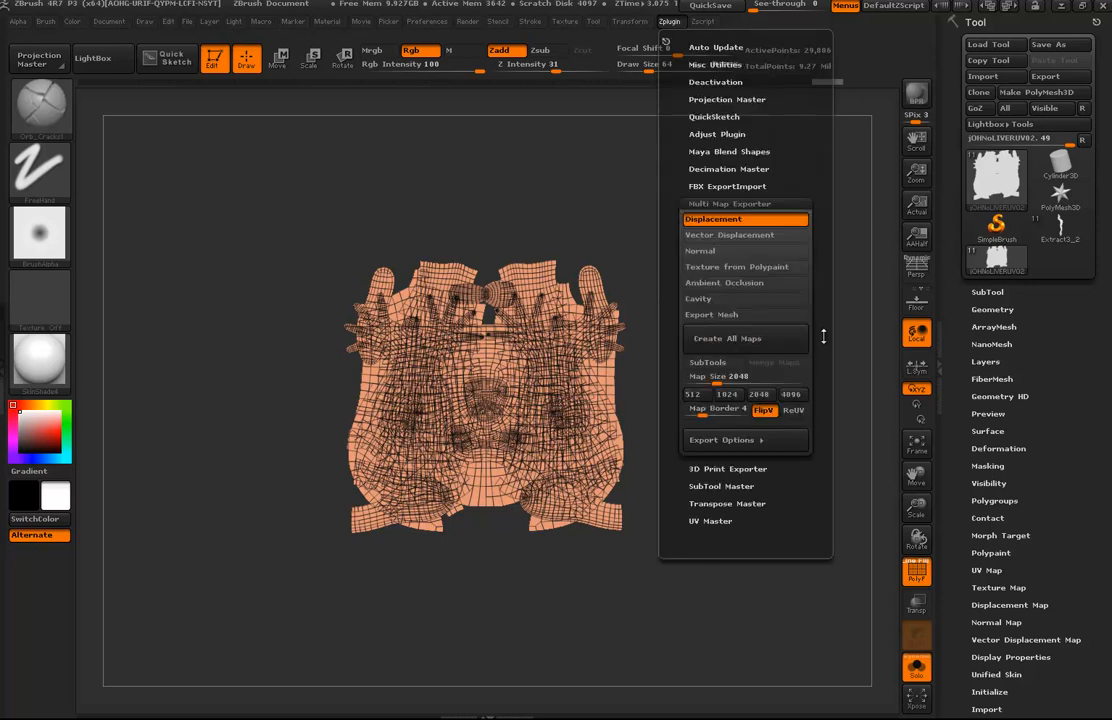
left_click(712, 251)
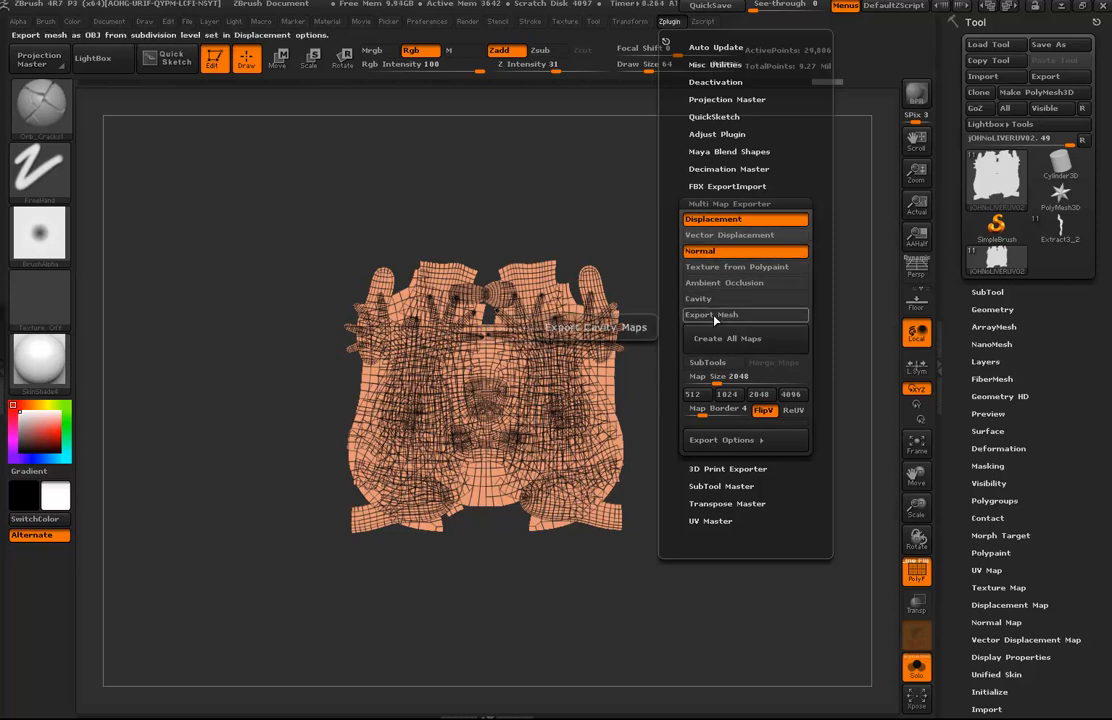
Step: Try Texture from Polypaint with a map size of 8192, and revert to a 2048 map size without Polypaint
left_click(722, 267)
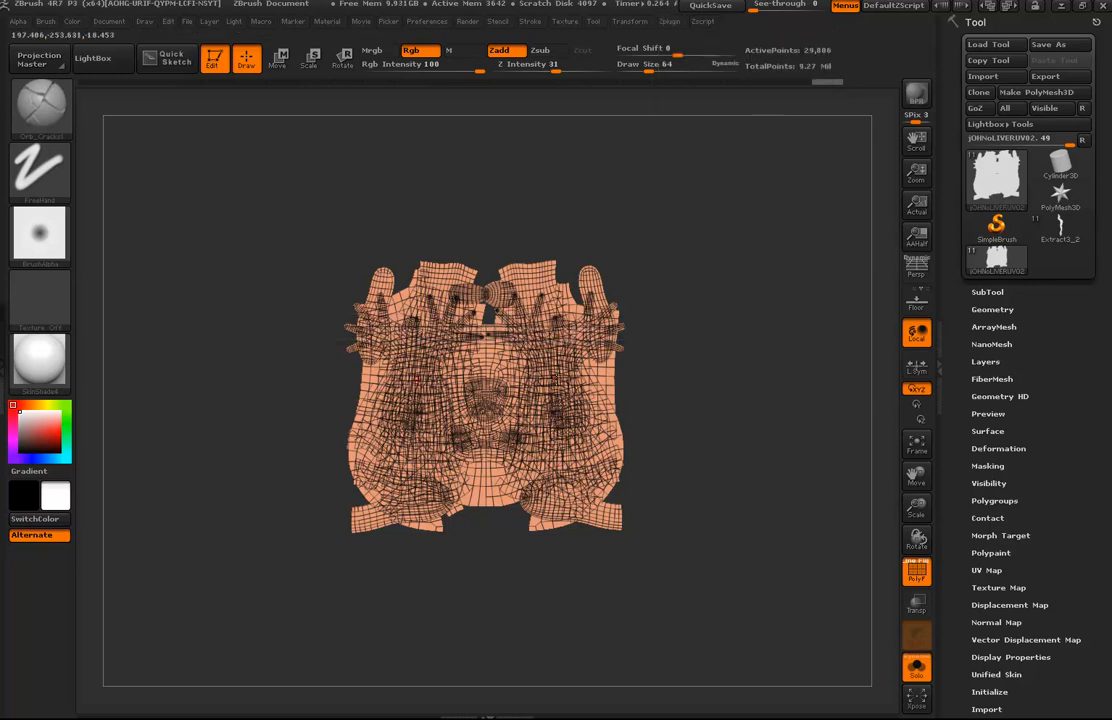
left_click(669, 21)
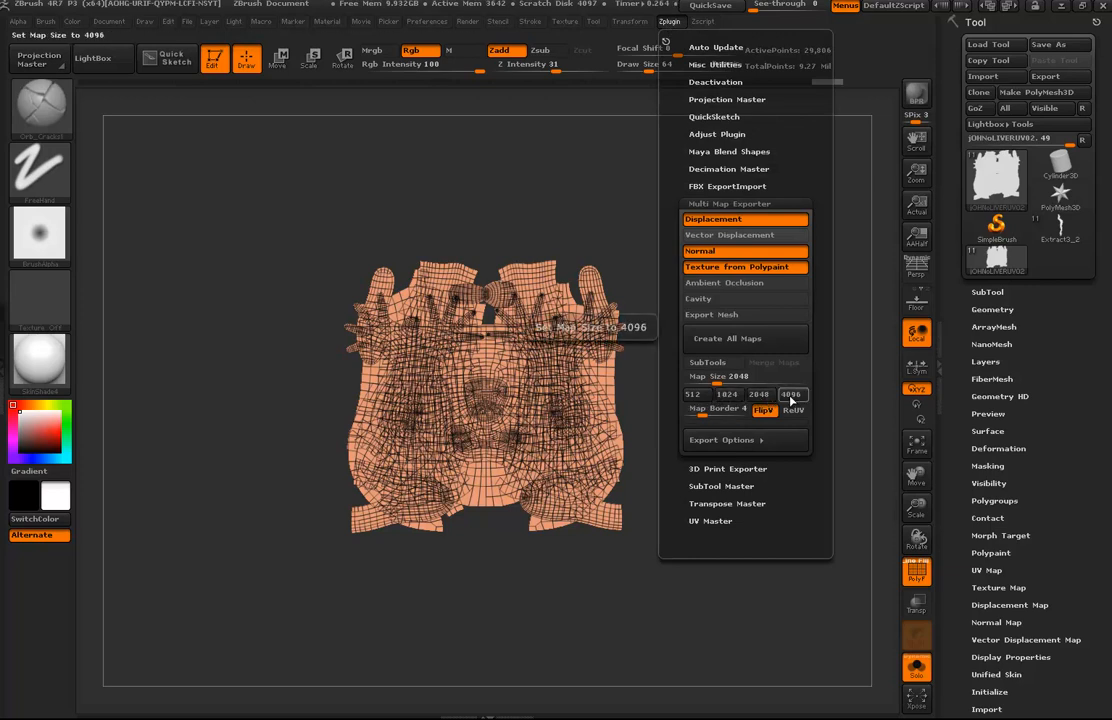
left_click_drag(793, 384, 811, 385)
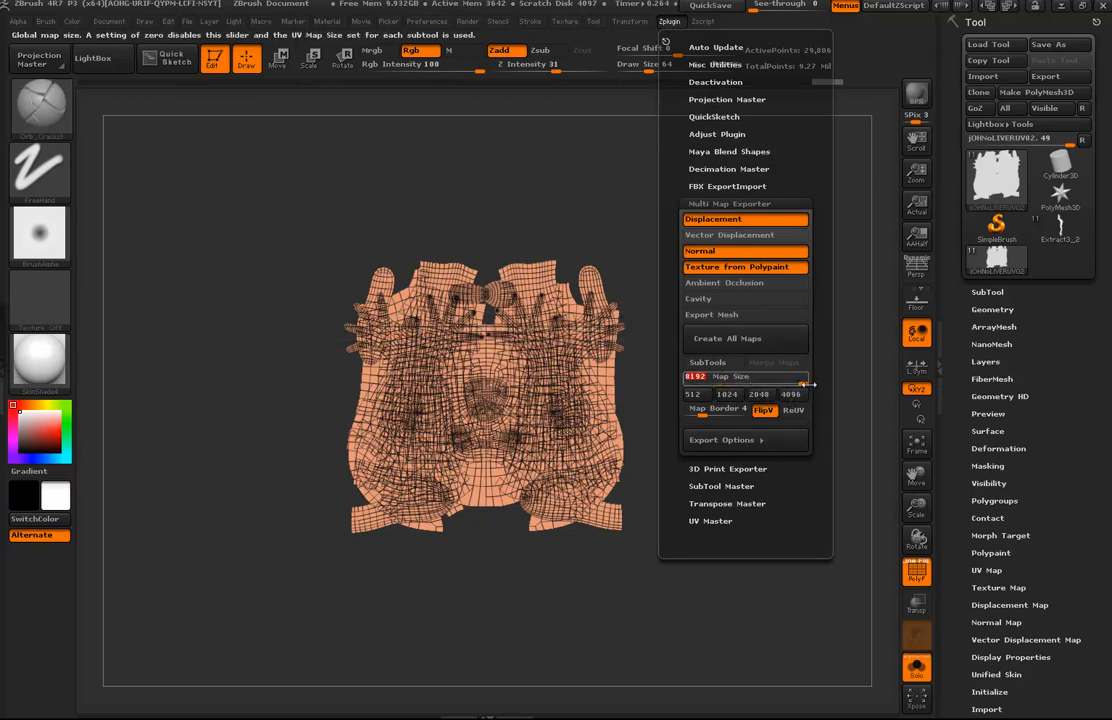
left_click(760, 396)
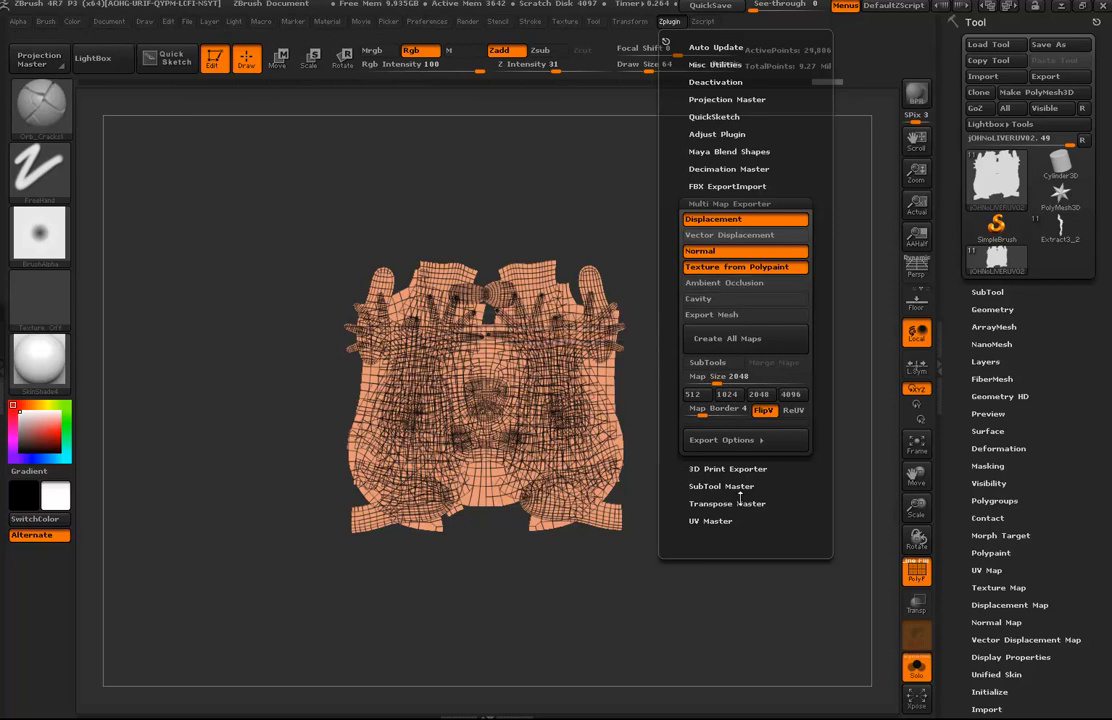
left_click(738, 267)
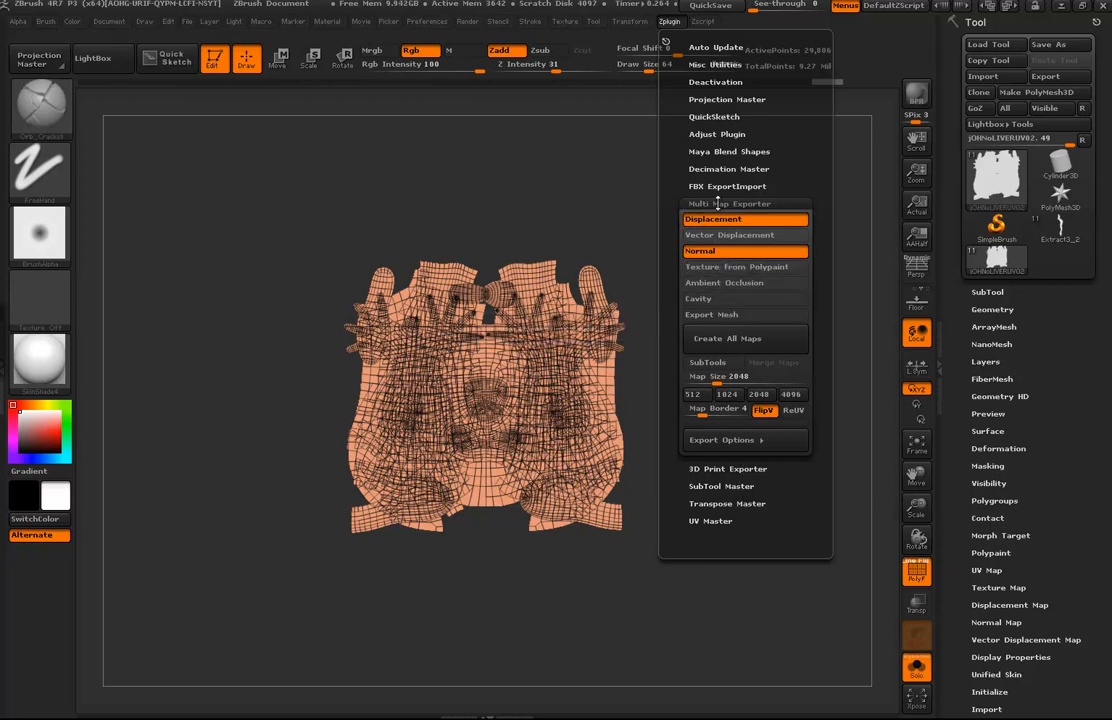
Step: Enable Export Mesh in the Multi Map Exporter
left_click(763, 411)
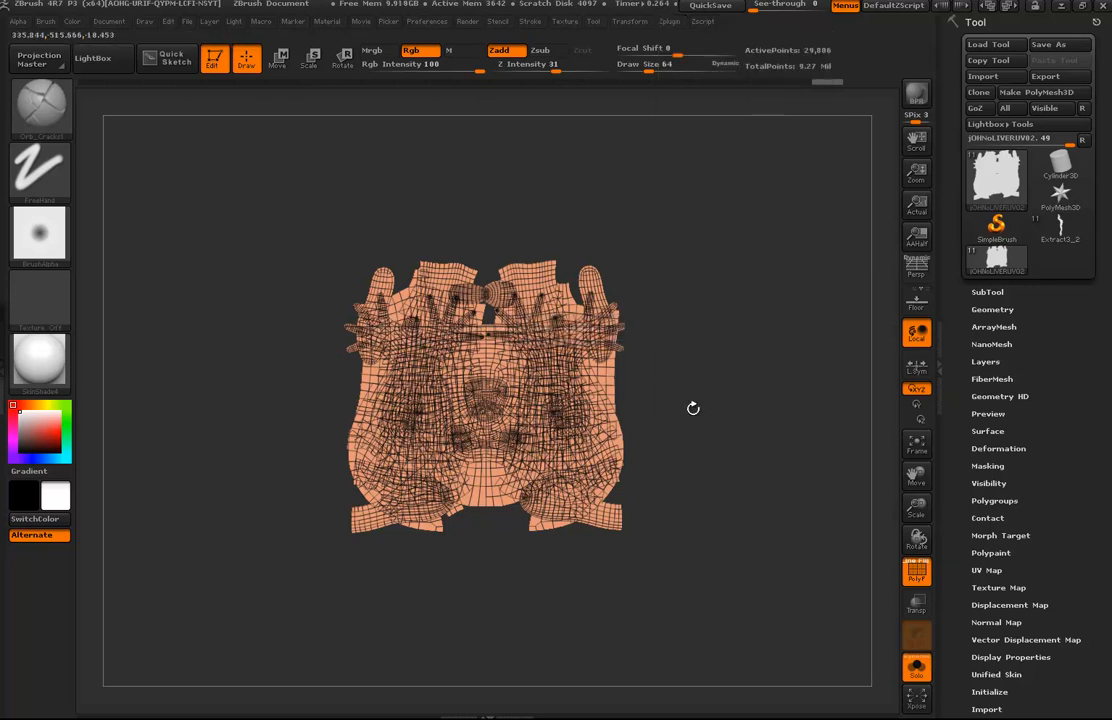
left_click(669, 21)
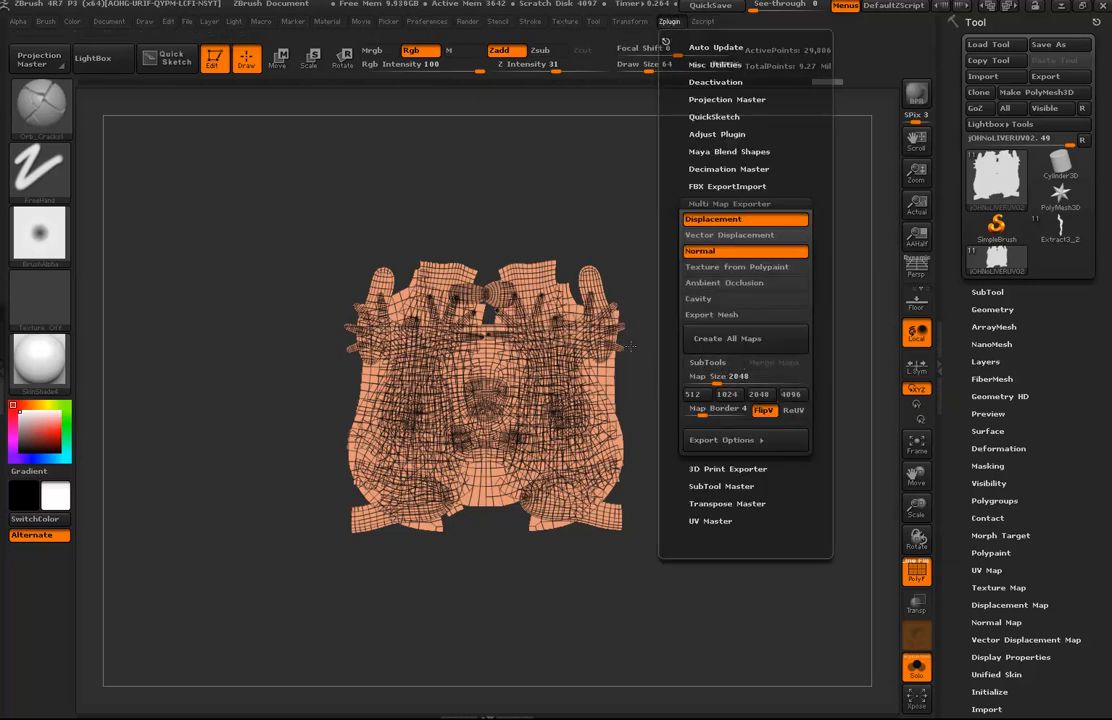
left_click(747, 338)
left_click(669, 21)
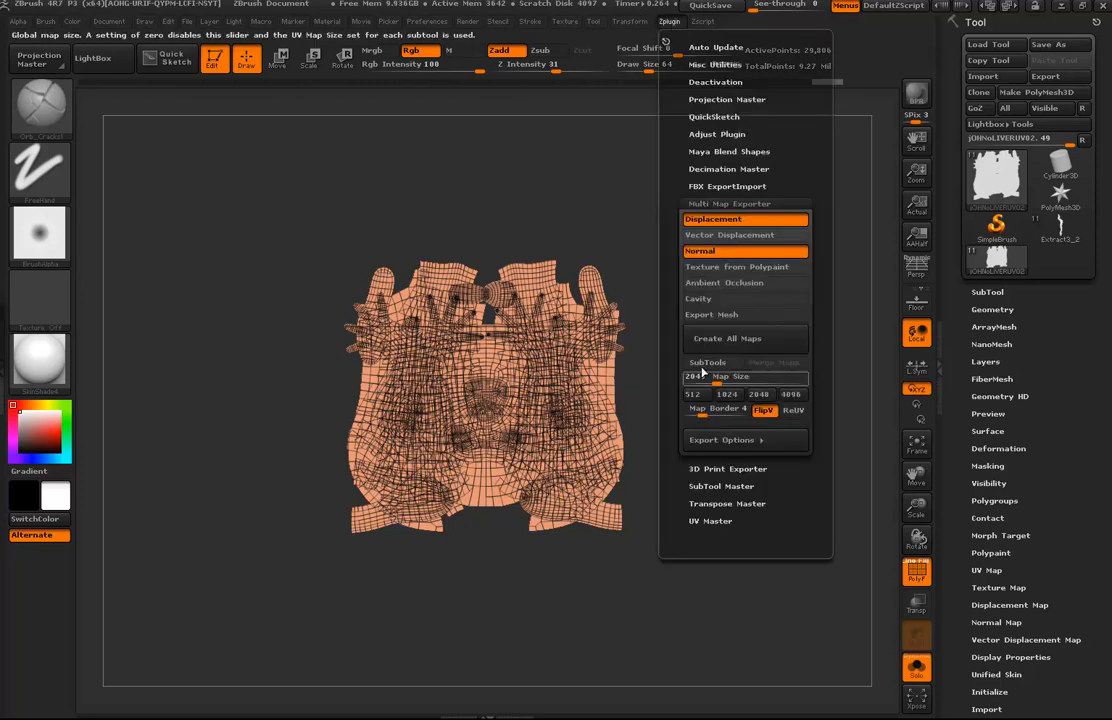
left_click(722, 316)
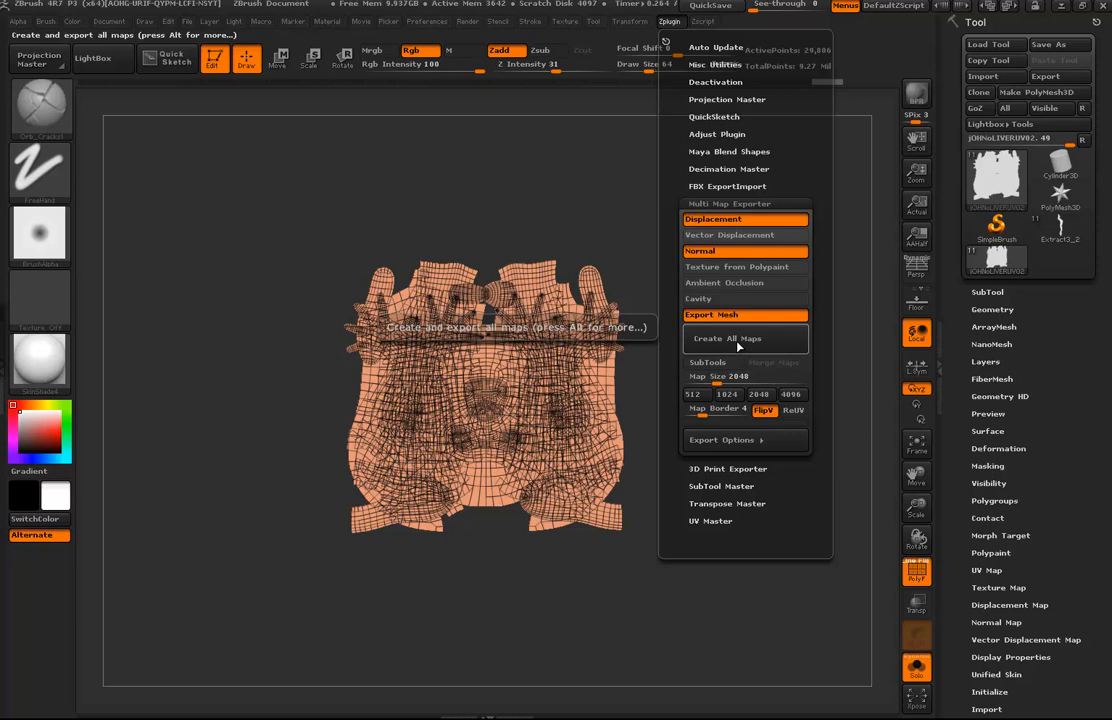
Step: Review the displacement map export options and enable Tangent for the normal map
left_click(724, 440)
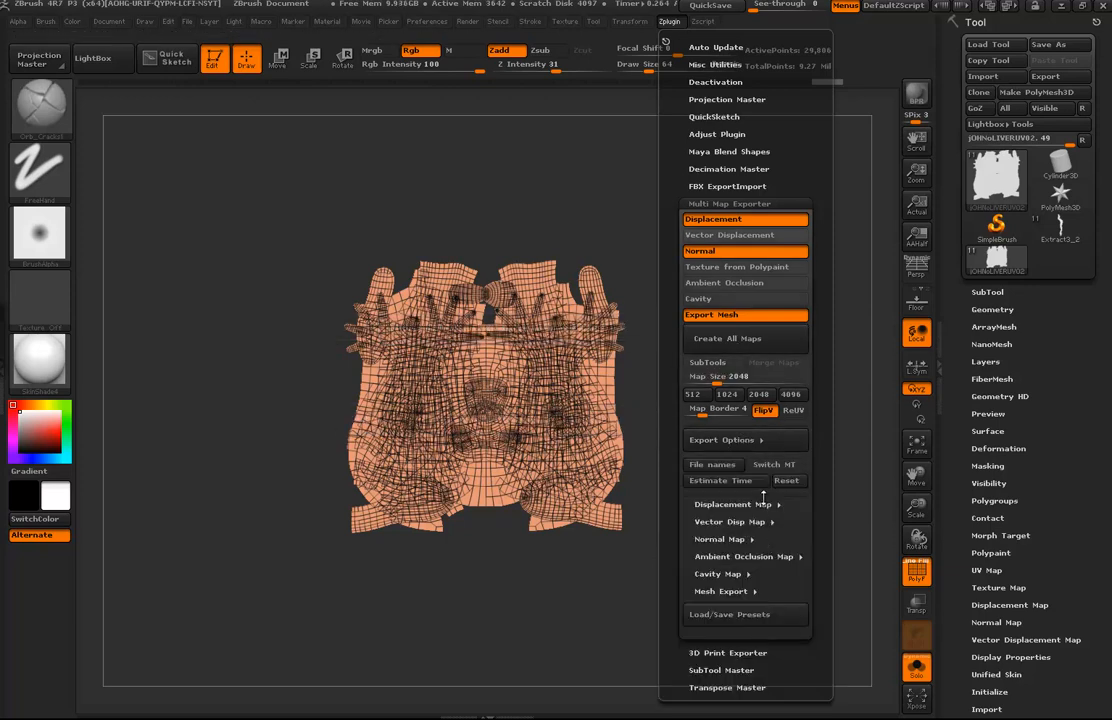
left_click(733, 504)
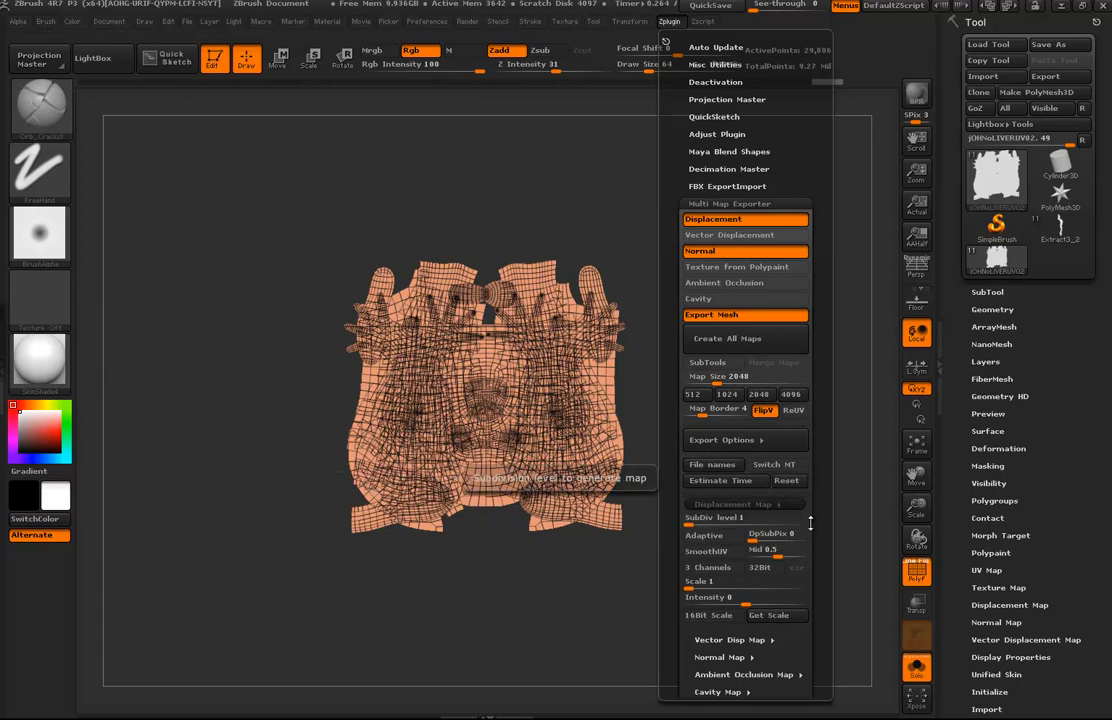
left_click_drag(811, 521, 811, 425)
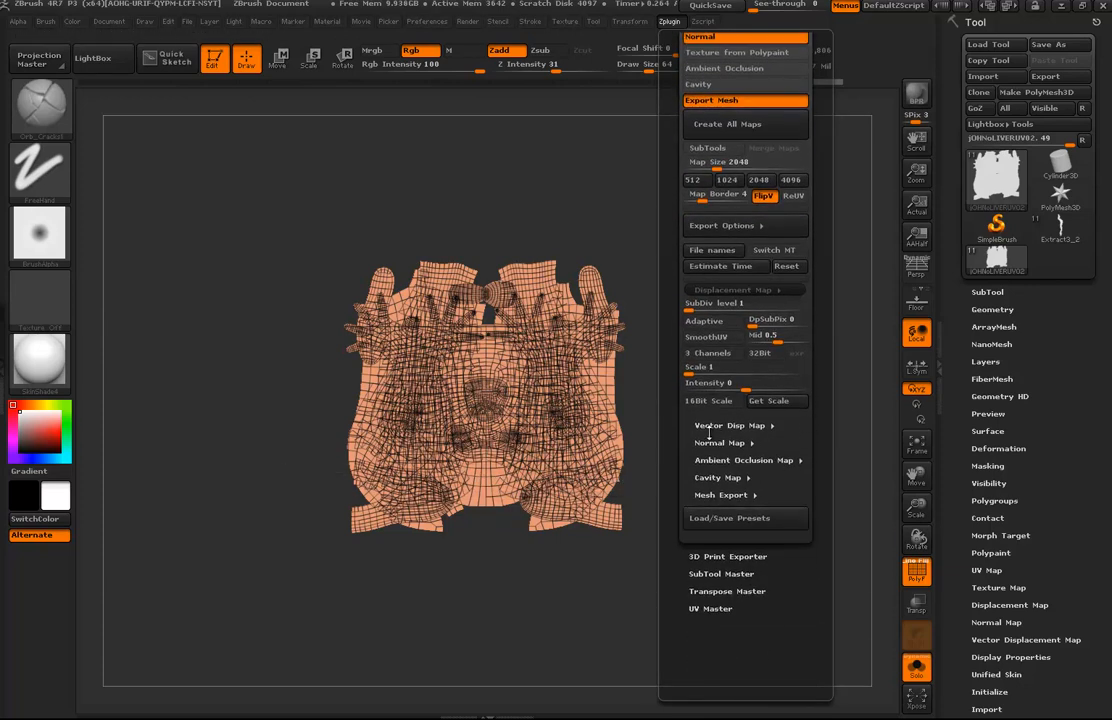
left_click(731, 443)
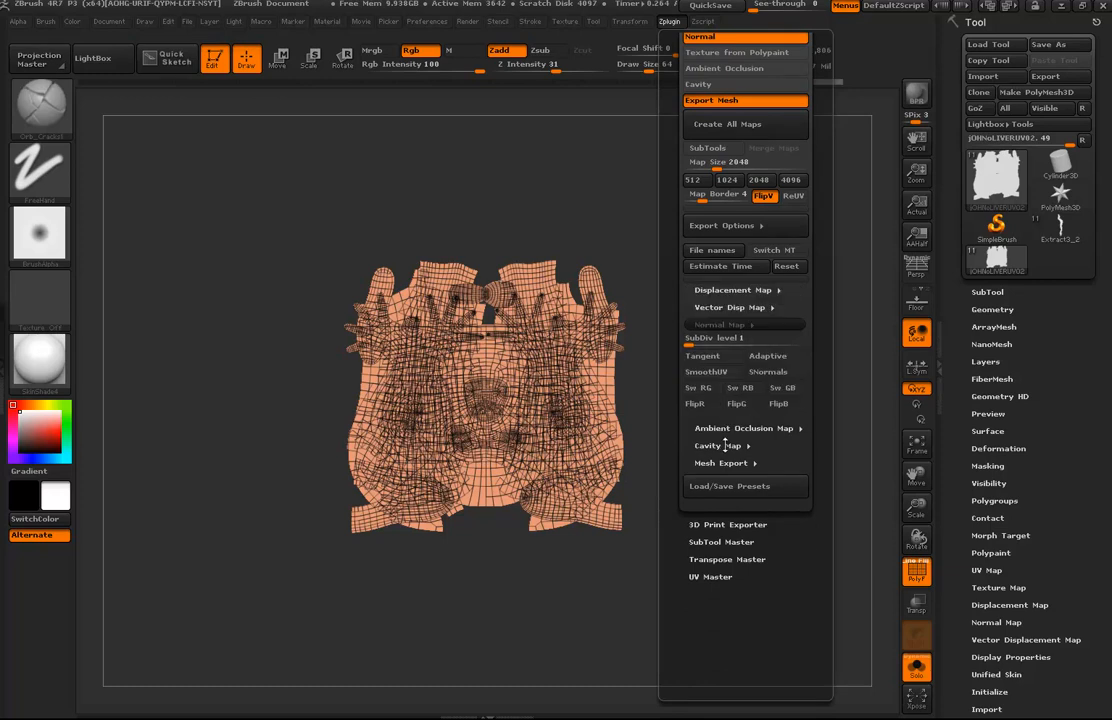
left_click(702, 356)
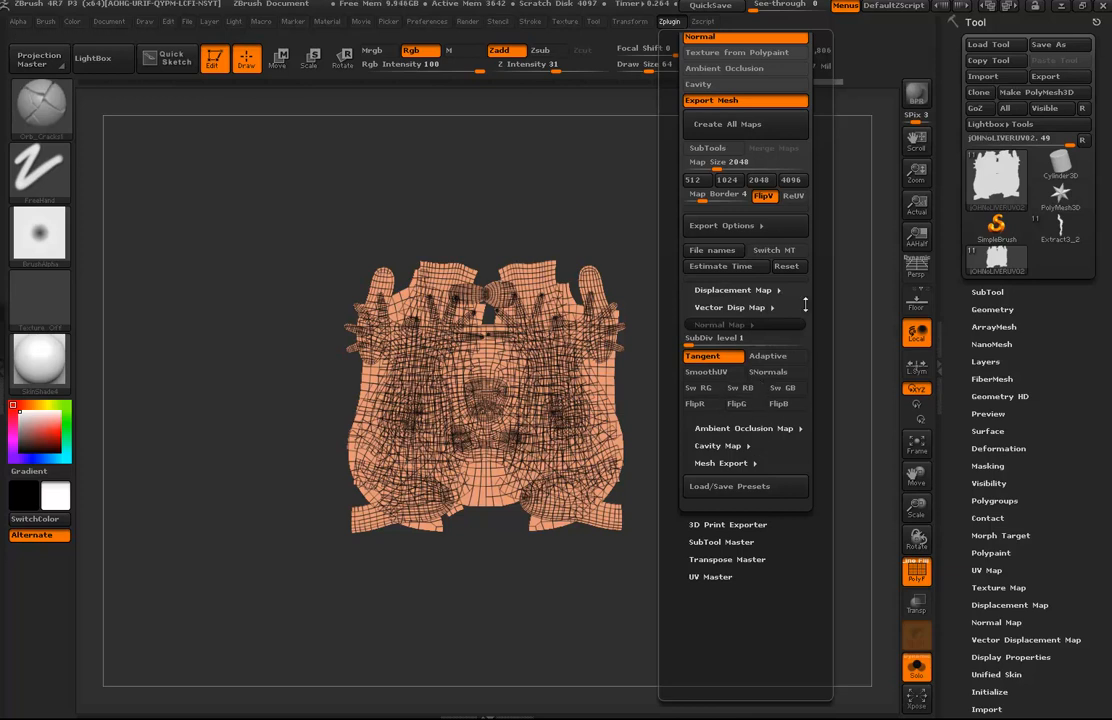
Step: Create all maps and save them as PSD files named jOHNoLIVERUV02 in the project's scenes folder
scroll(815, 363, "up", 5)
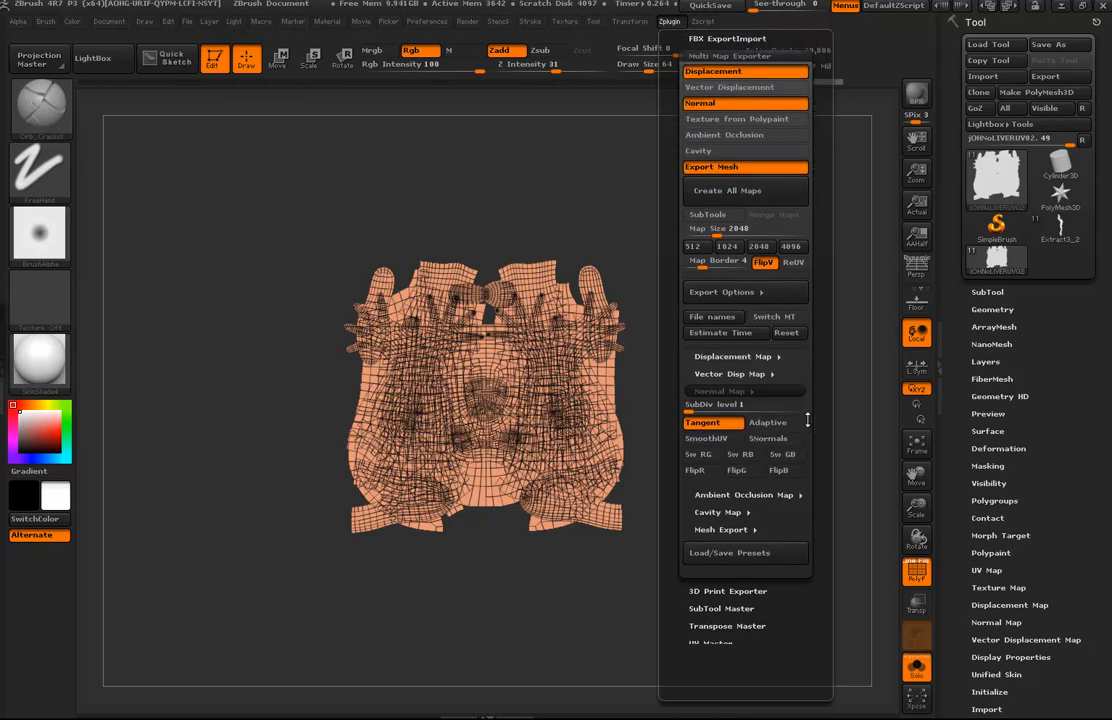
scroll(725, 440, "down", 5)
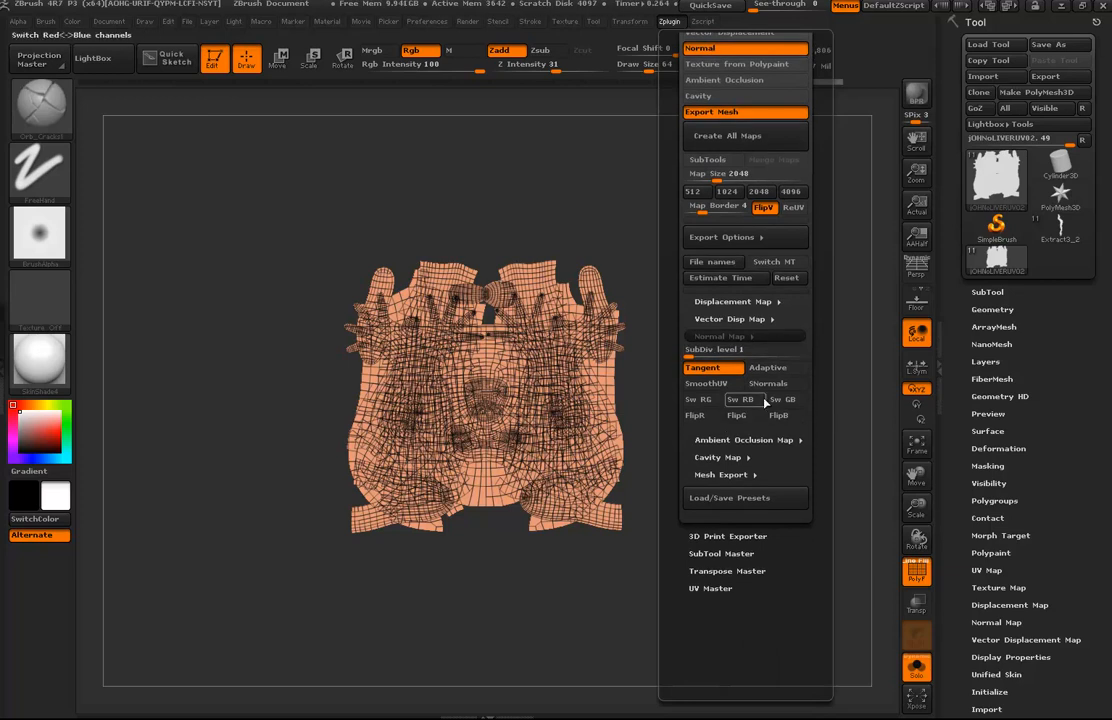
scroll(820, 428, "up", 5)
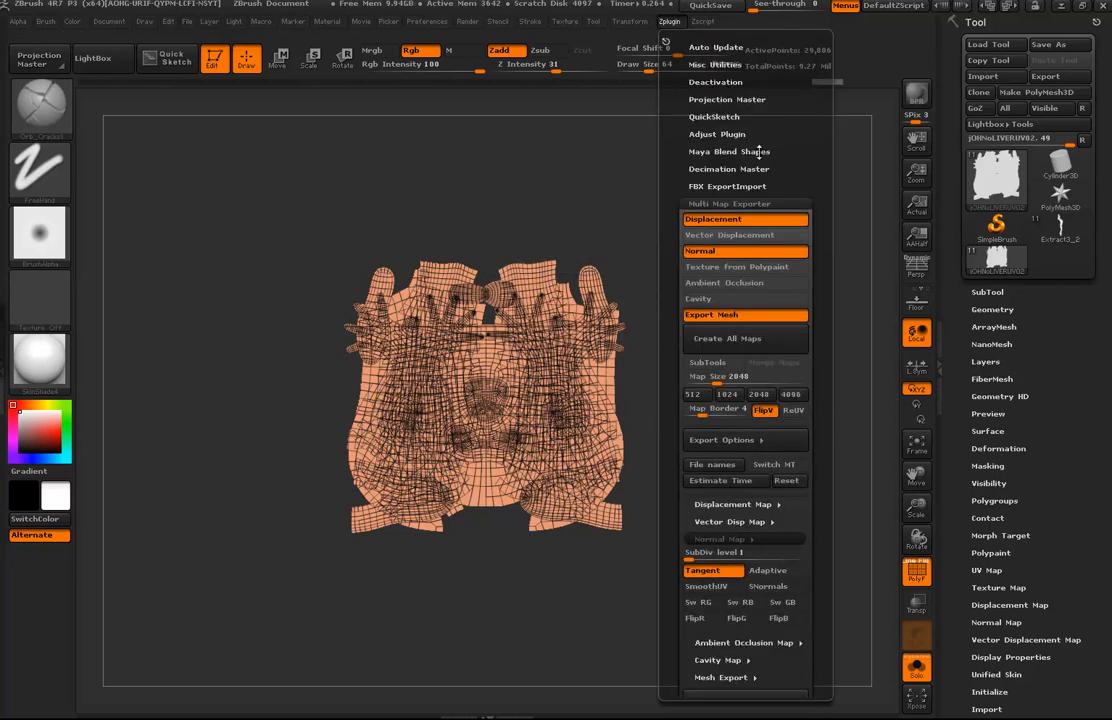
left_click(734, 339)
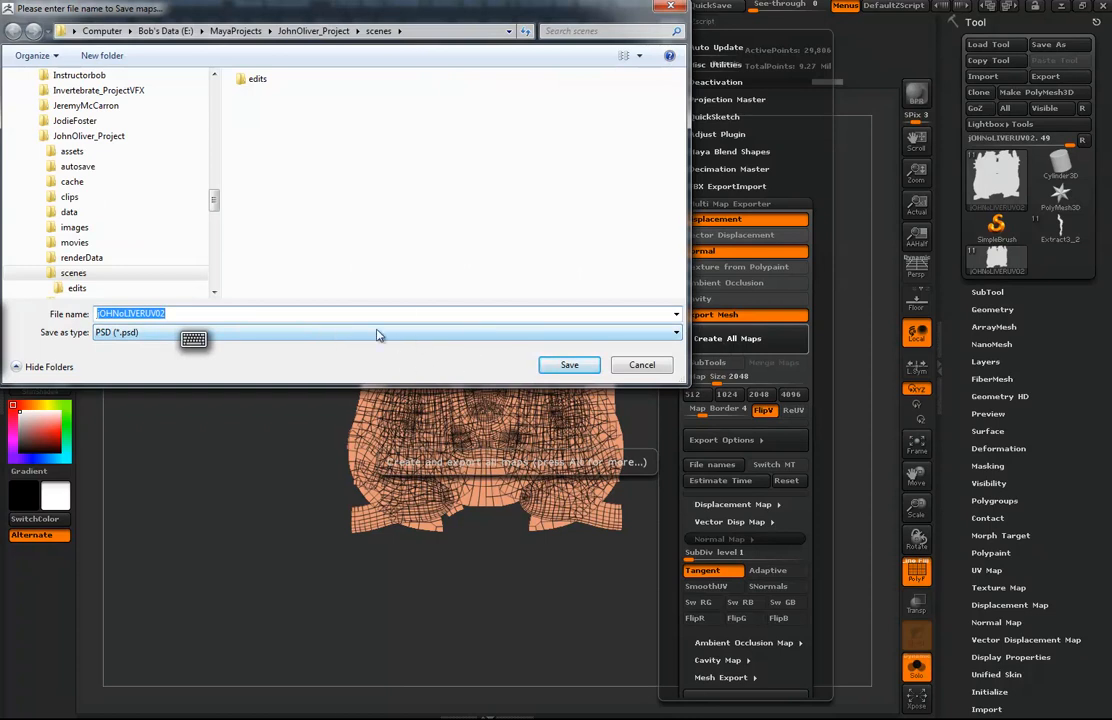
left_click(569, 365)
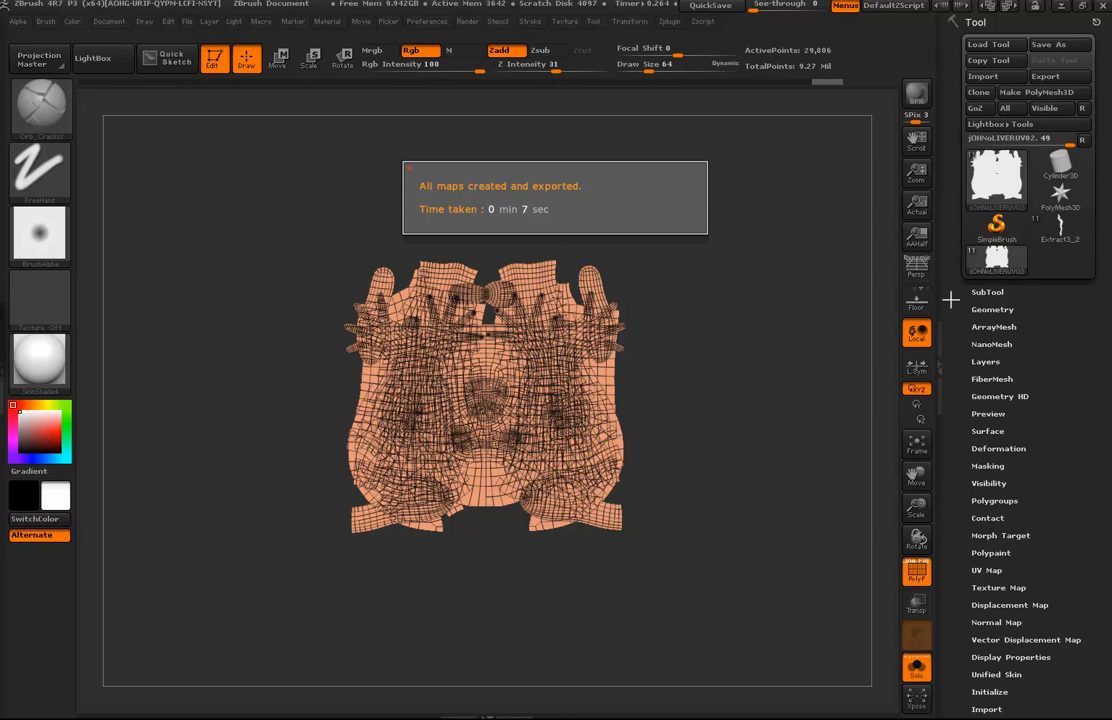
Step: Dismiss the export notice, turn off Morph UV to restore the character's 3D shape, and frame the model
left_click(613, 434)
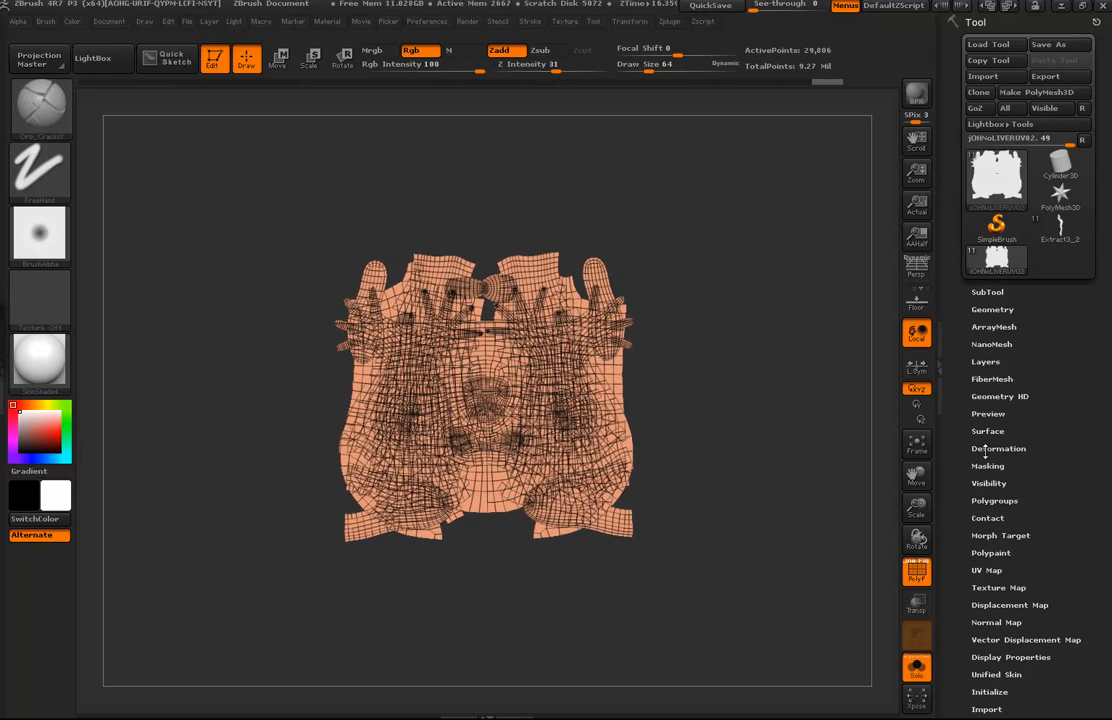
scroll(1063, 449, "down", 3)
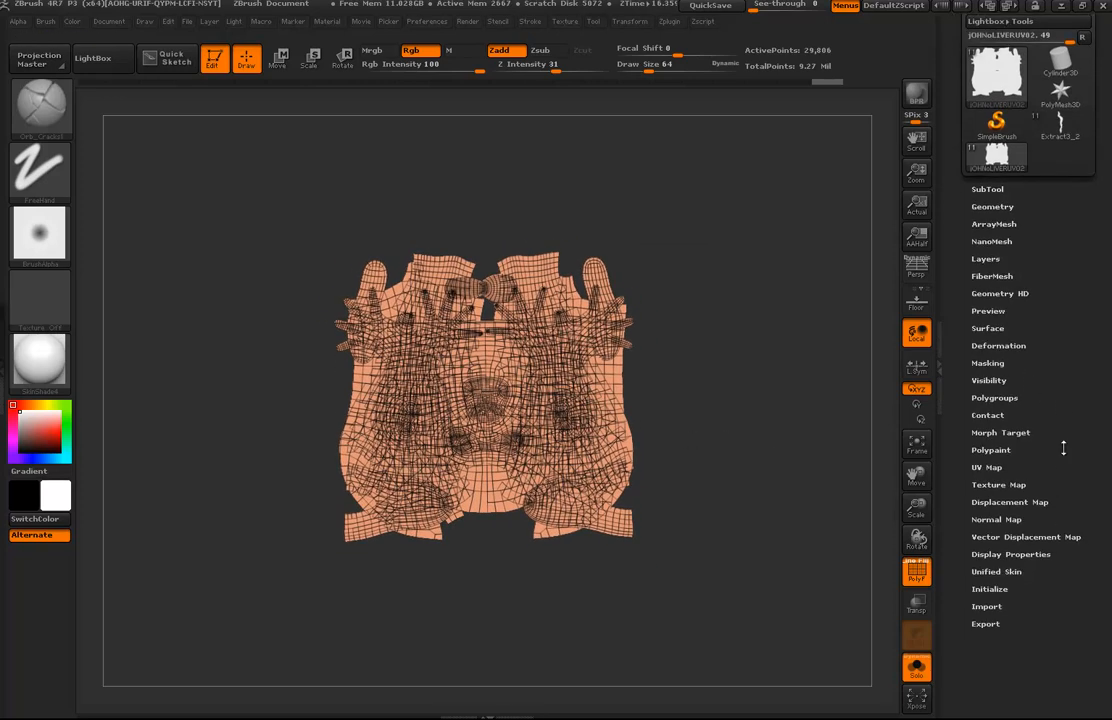
left_click(988, 467)
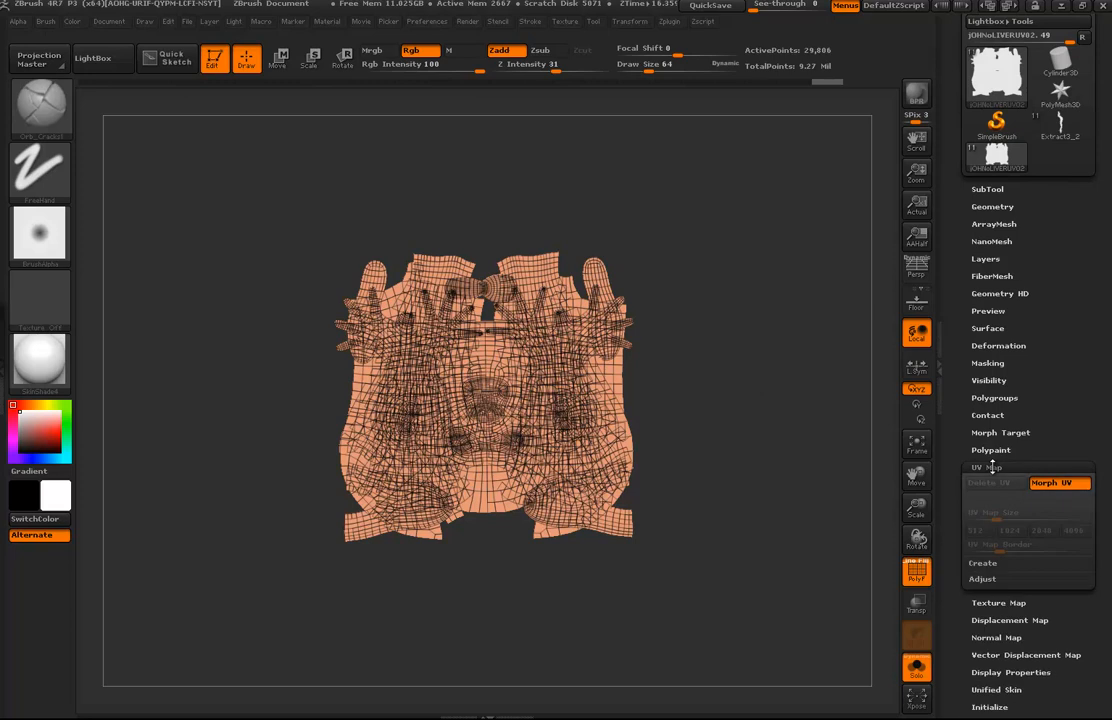
left_click(1070, 484)
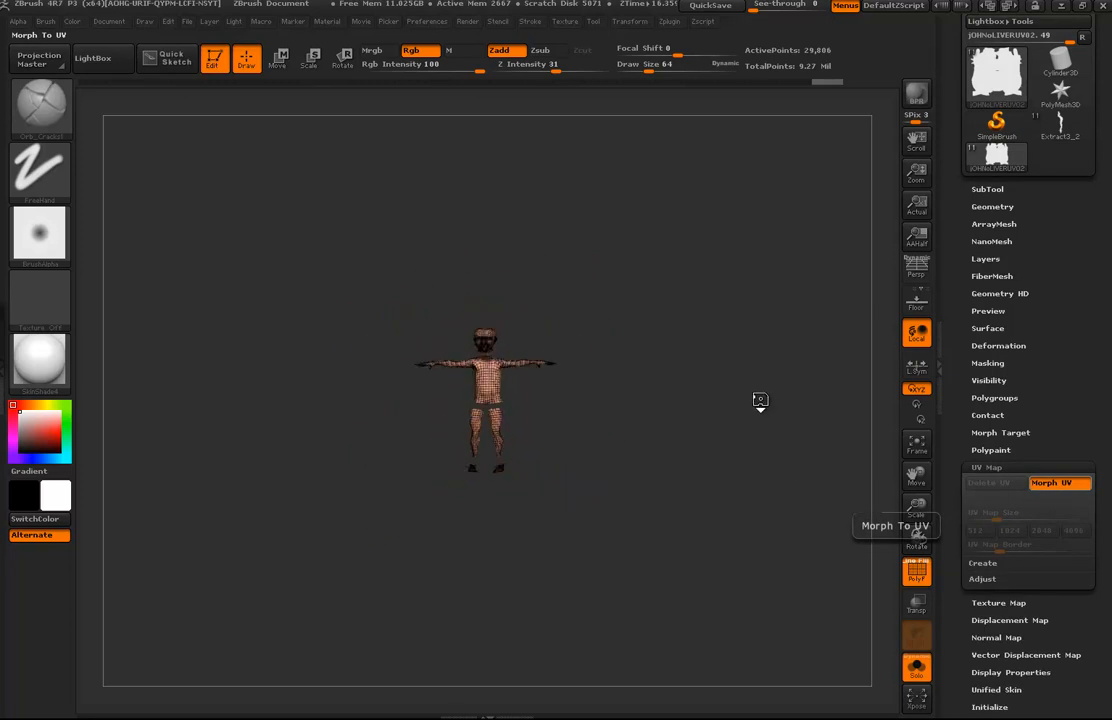
key("f")
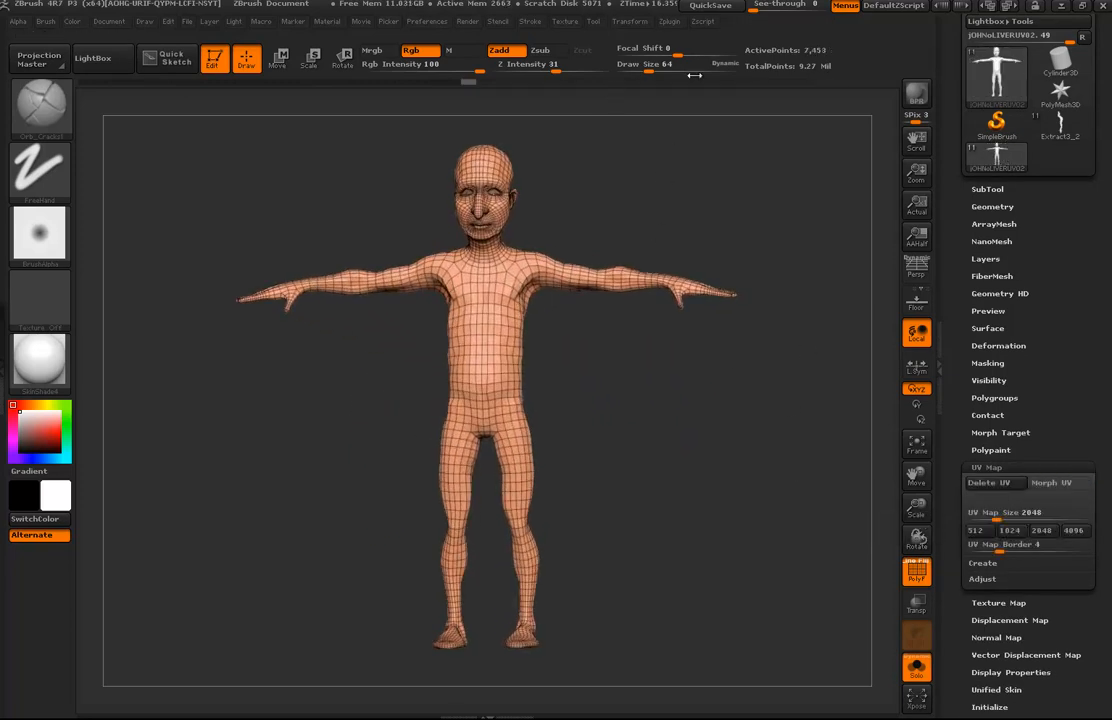
Step: Create all maps again from the unmorphed model and save them as PSD files named jOHNoLIVERUV02 in the scenes folder
left_click(669, 21)
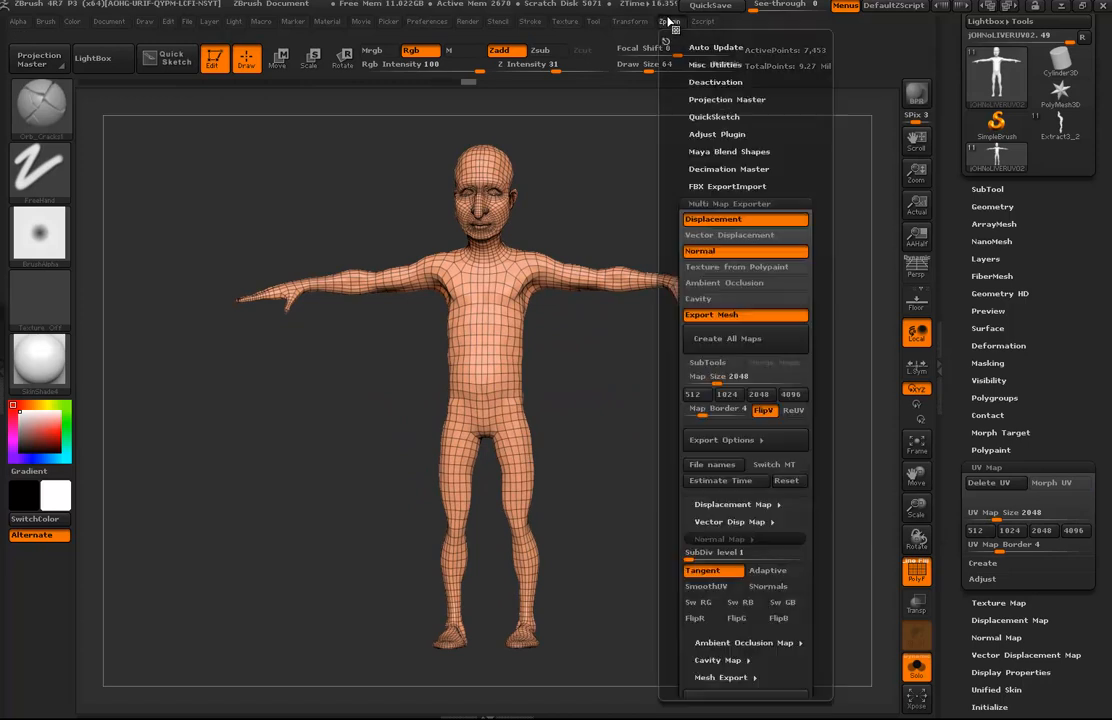
left_click(749, 339)
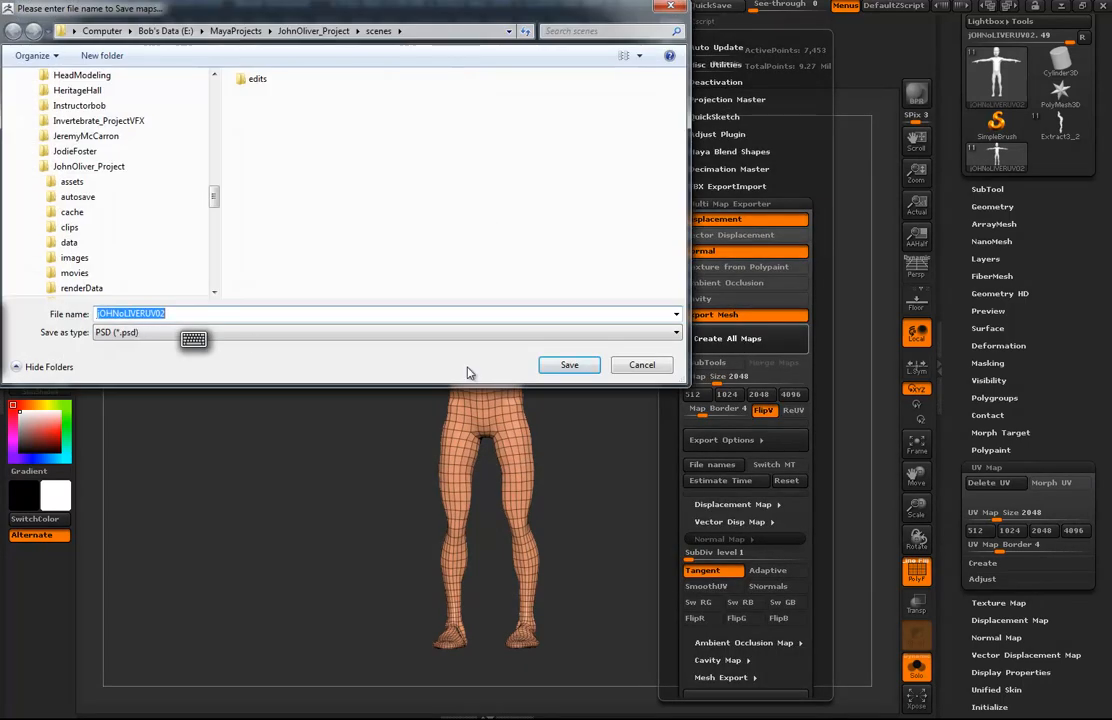
left_click(569, 366)
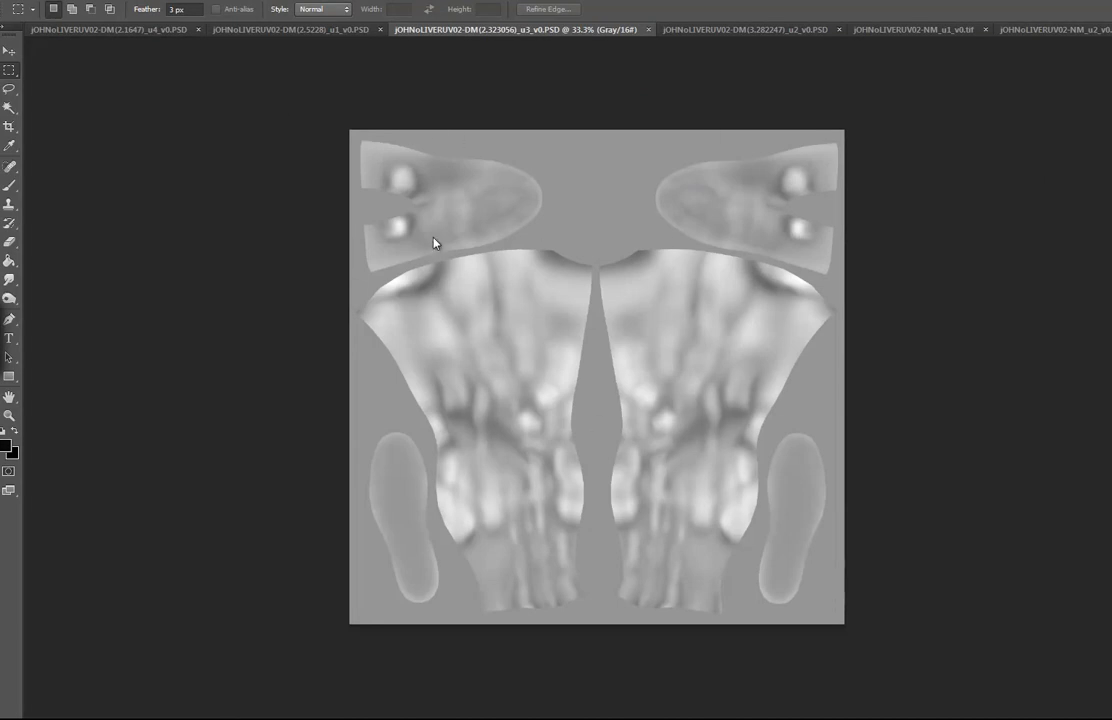
Step: In Photoshop, inspect the exported u1, u4 and u5 displacement maps and close the u5 map
left_click(305, 30)
left_click(148, 32)
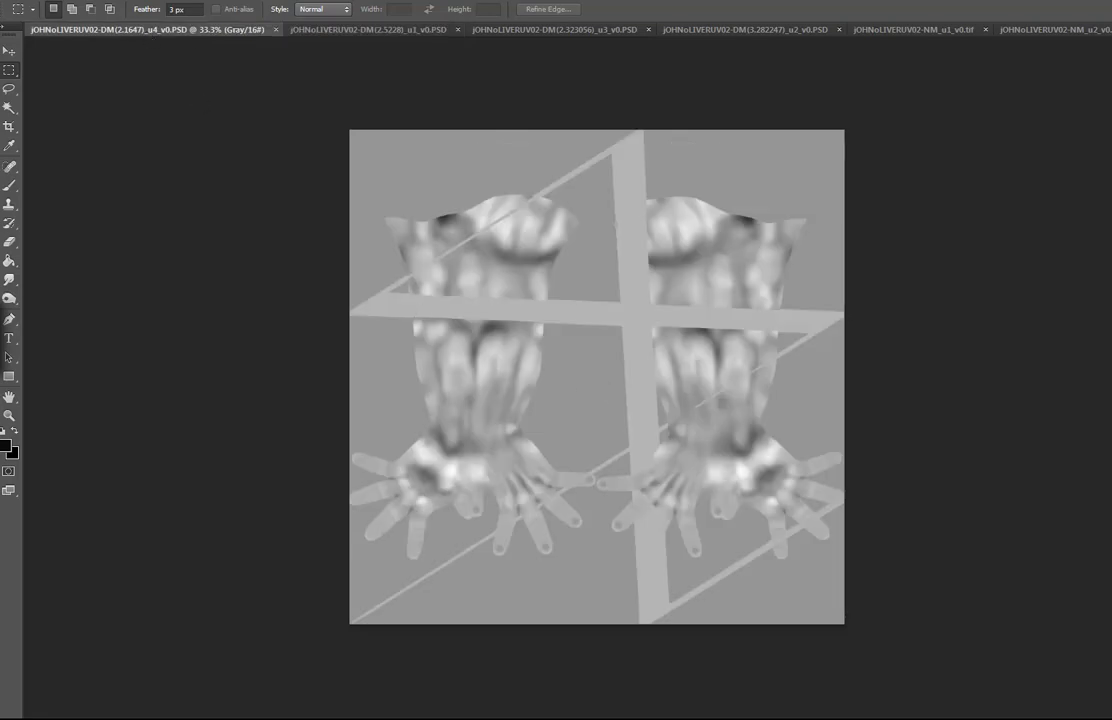
key("ctrl+shift+Tab")
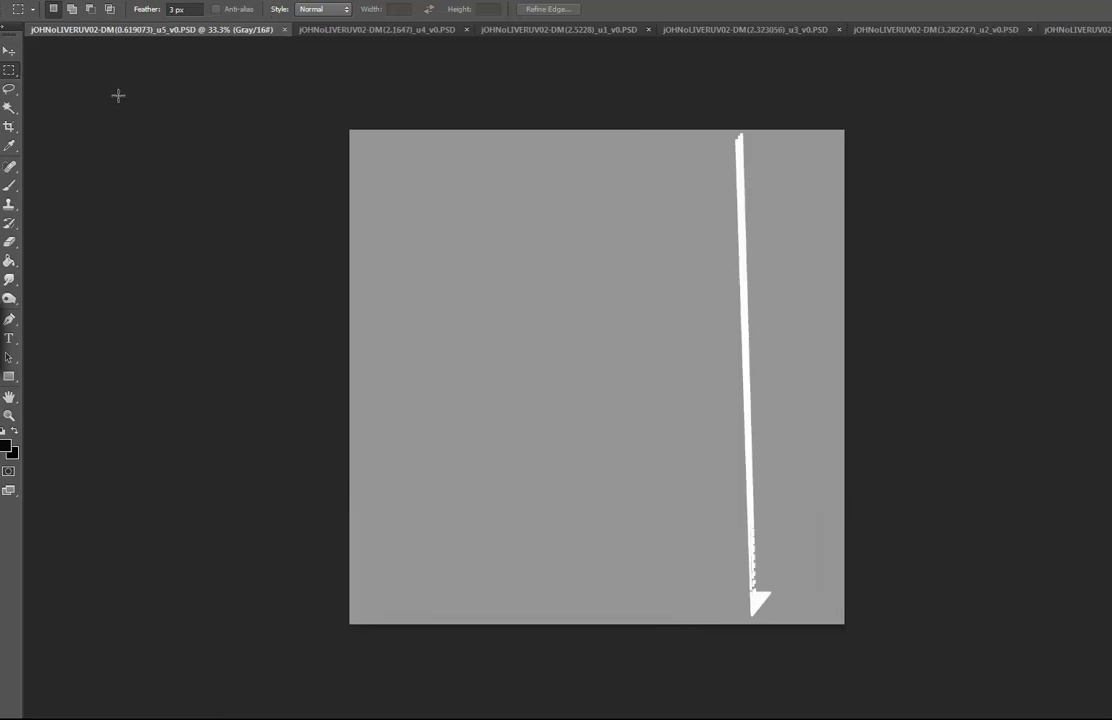
left_click(284, 30)
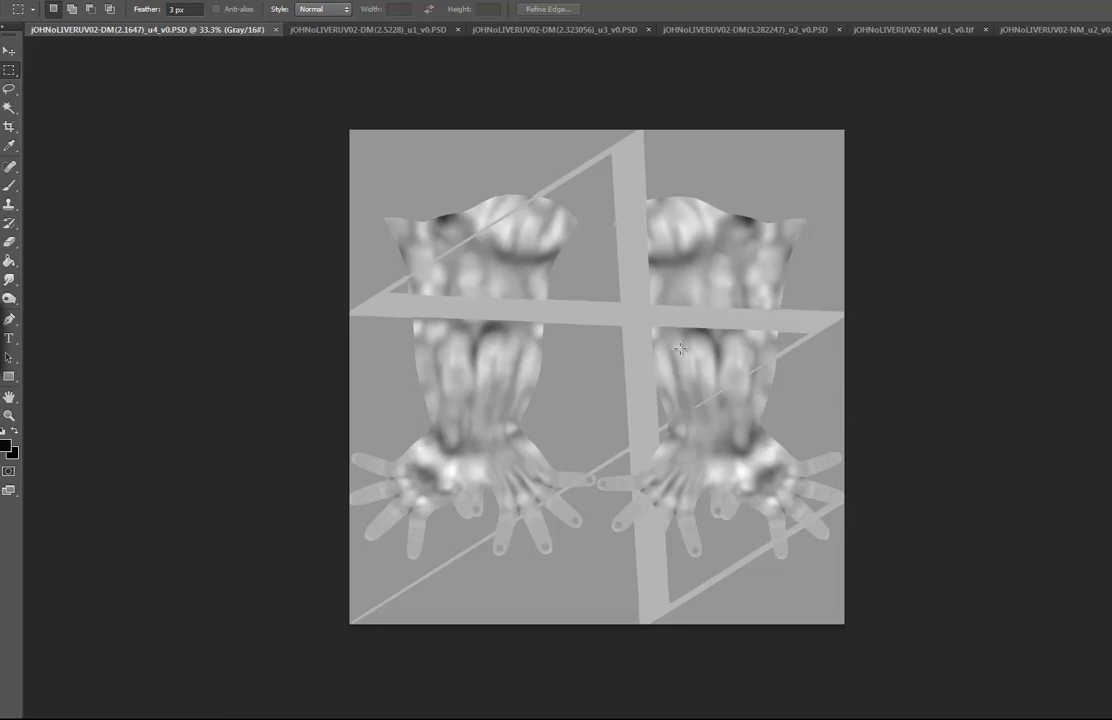
Step: Examine the u1, u3 and u2 displacement maps, followed by the u1 and u2 normal maps
left_click(330, 29)
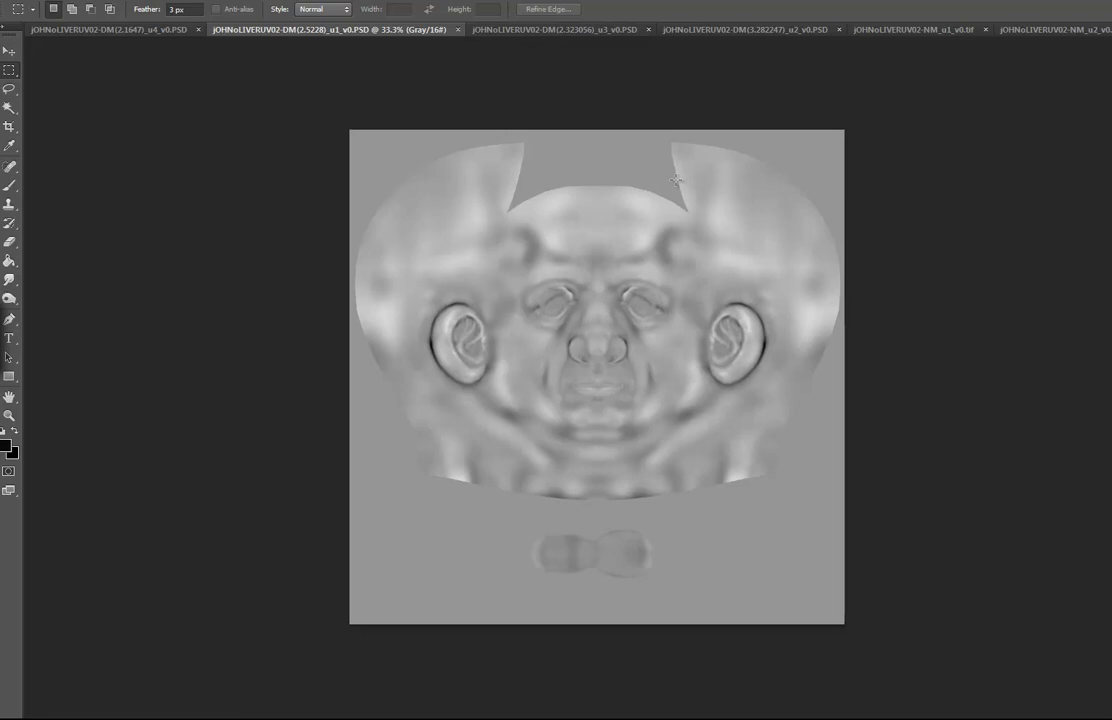
left_click(557, 32)
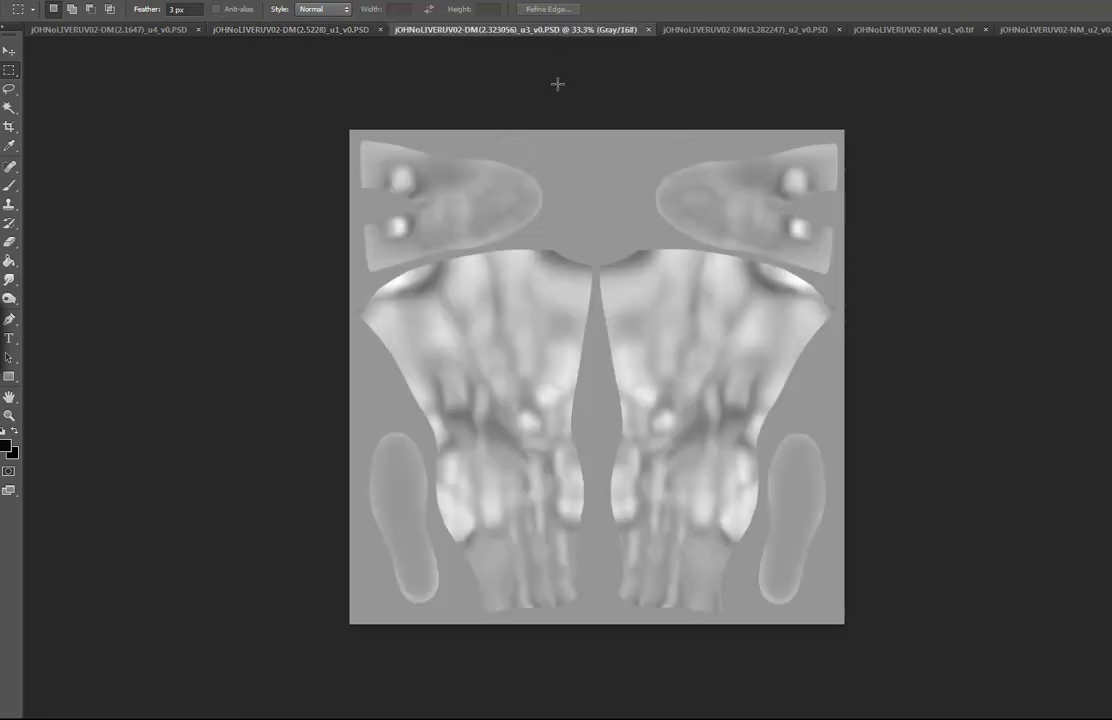
left_click(738, 29)
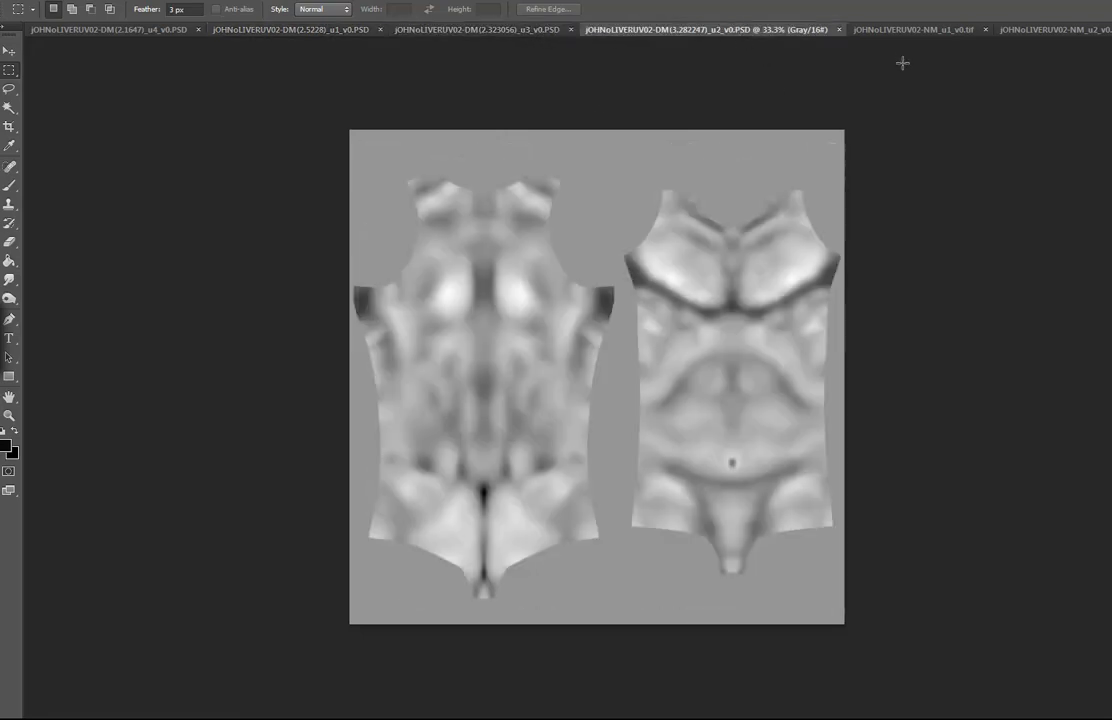
left_click(904, 31)
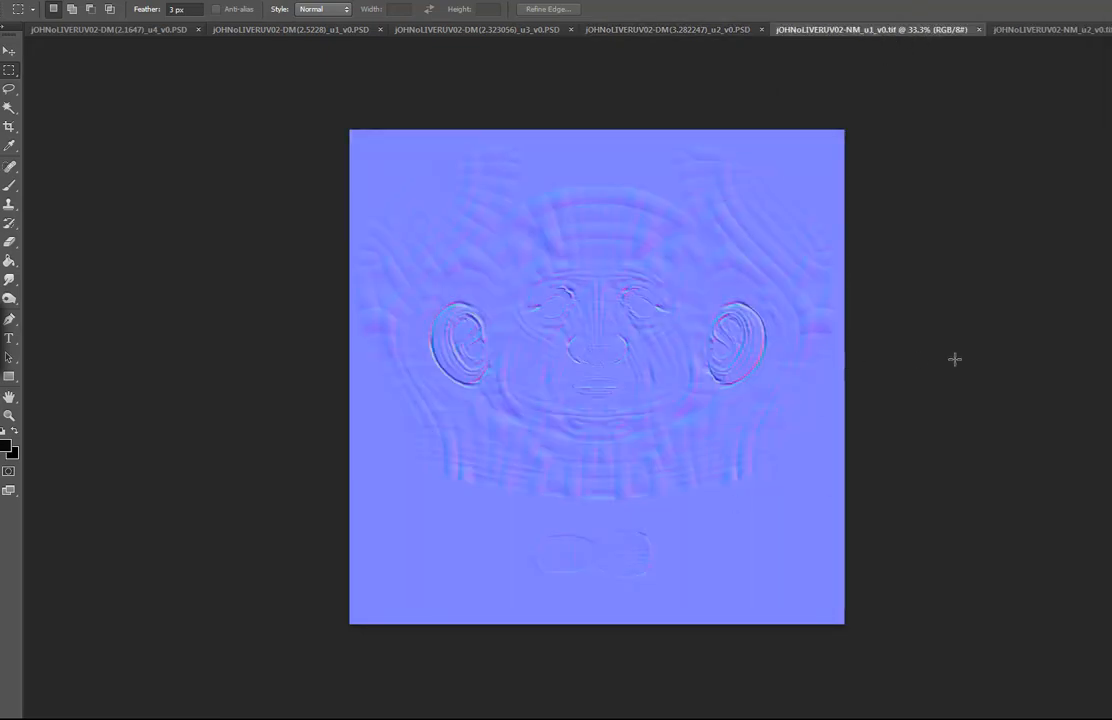
left_click(1055, 31)
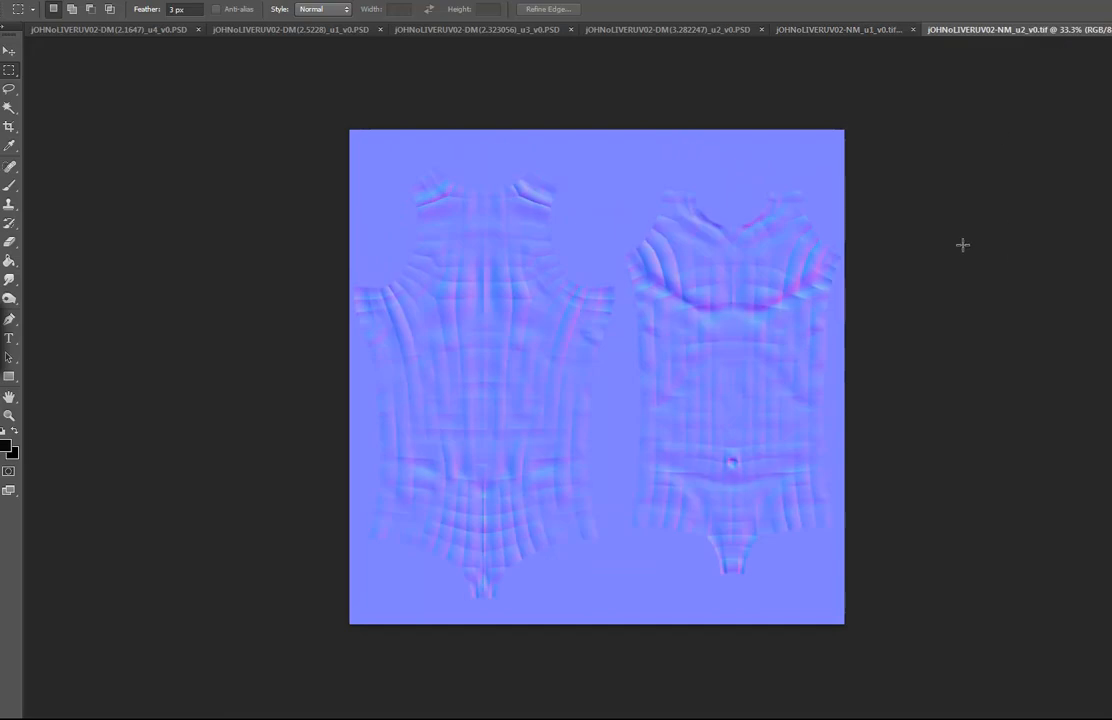